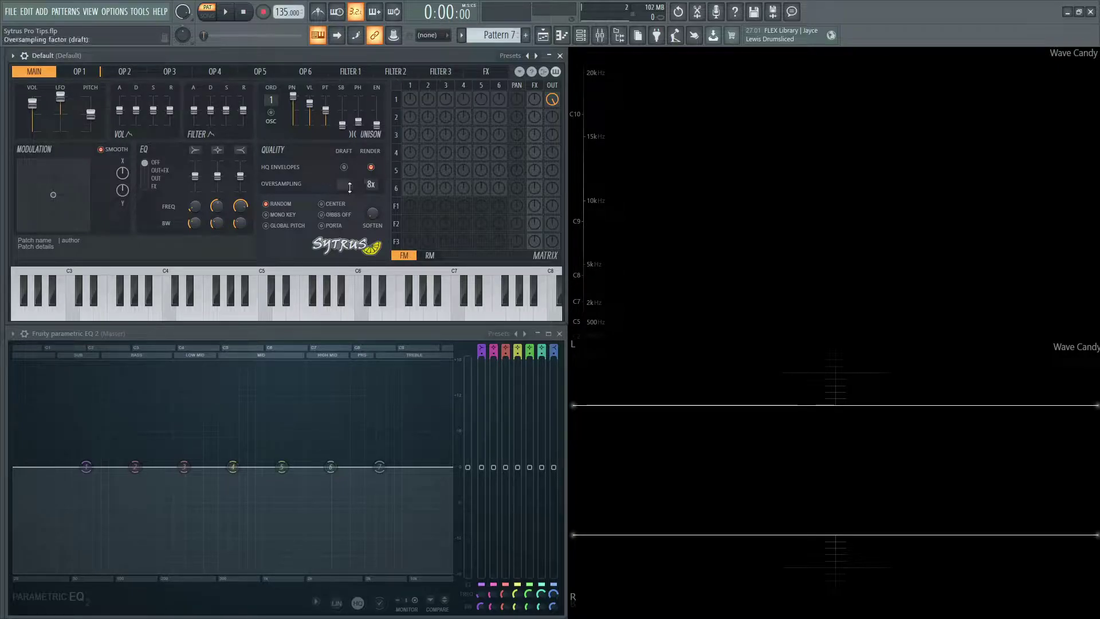
View operator 1's settings, return to the main page and play test notes to hear the default sound
click(80, 71)
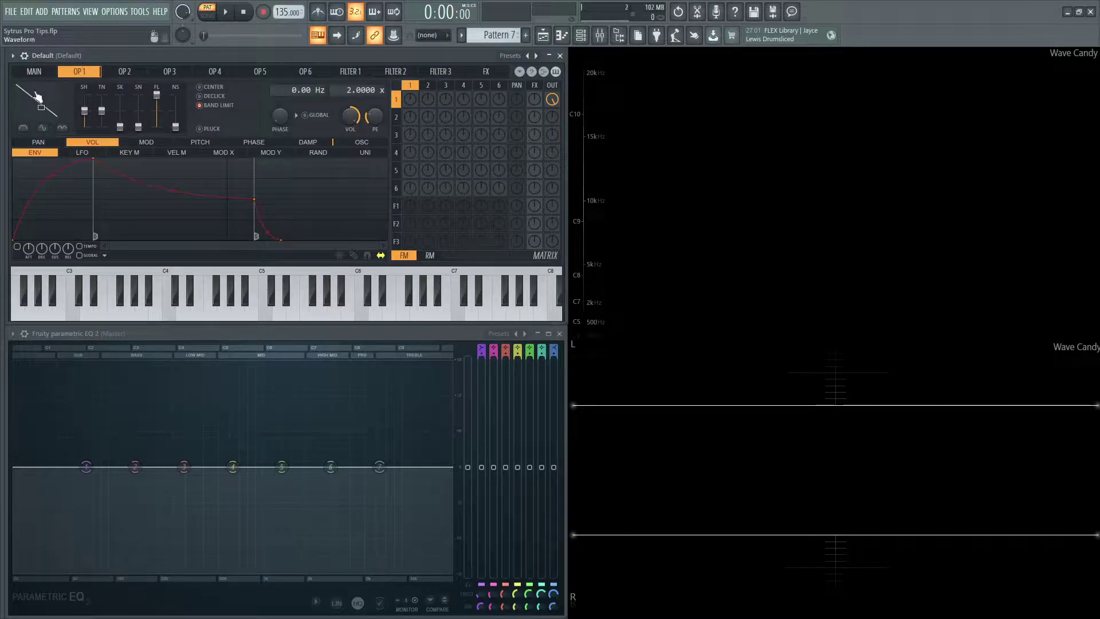
click(36, 71)
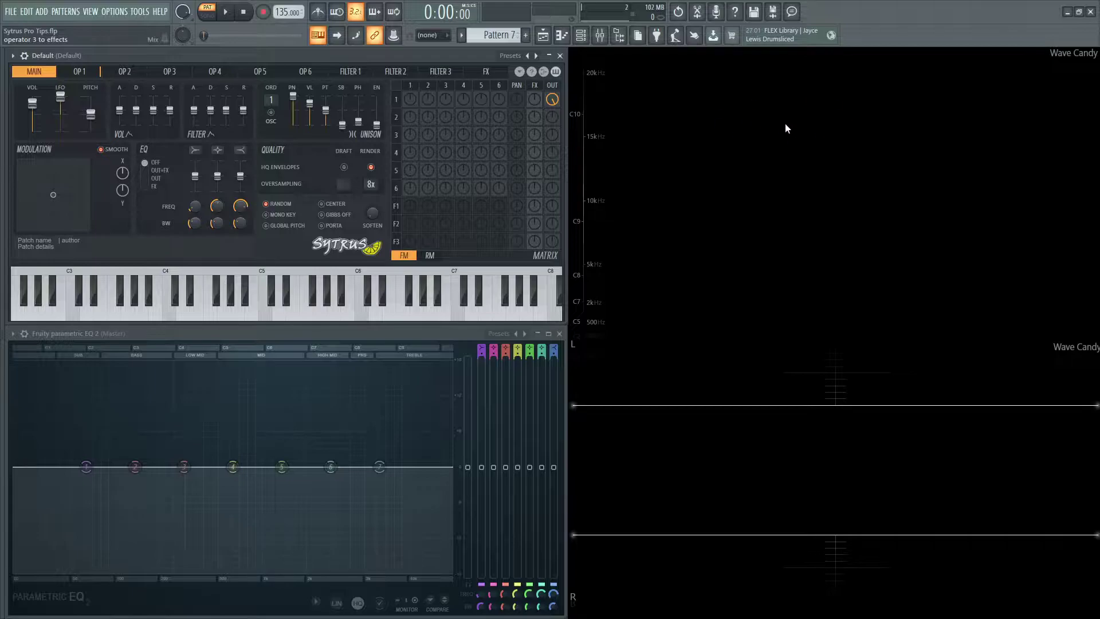
key(j)
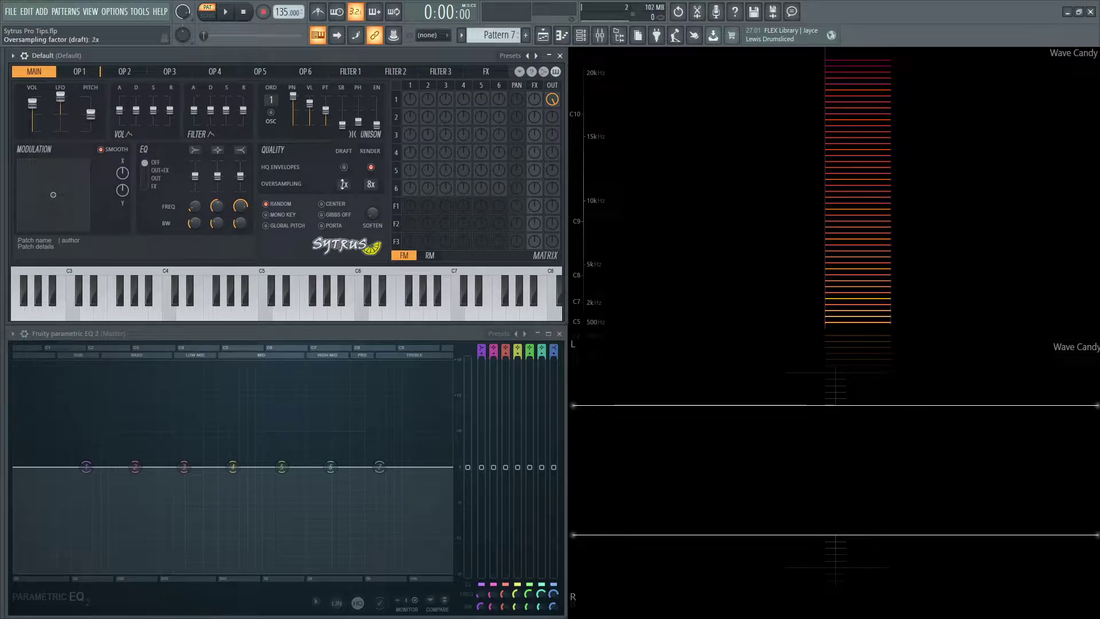
key(j)
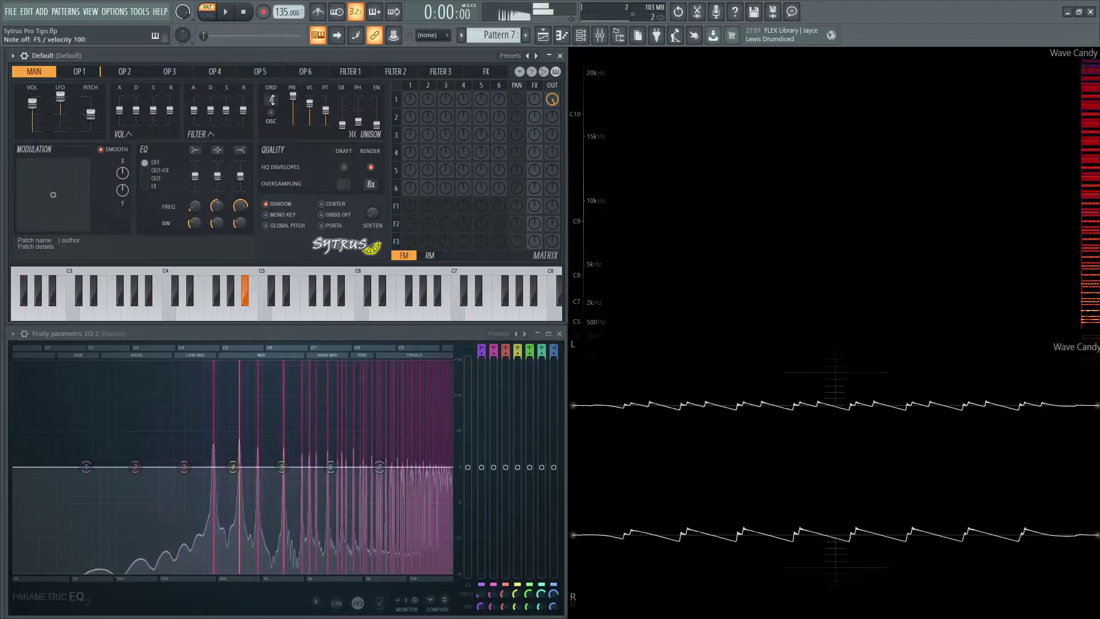
Lower the main pitch slider and play notes before and after to compare the unison sound
key(3)
key(t)
drag(91, 114, 91, 121)
key(j)
key(3)
key(t)
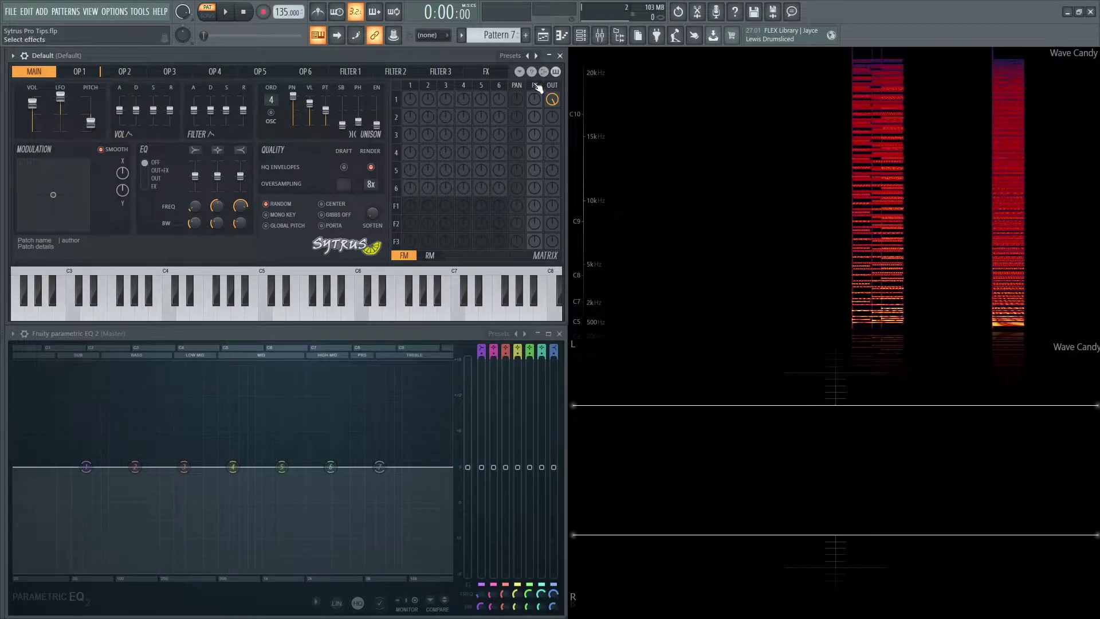
Set the unison distribution to Original
click(520, 71)
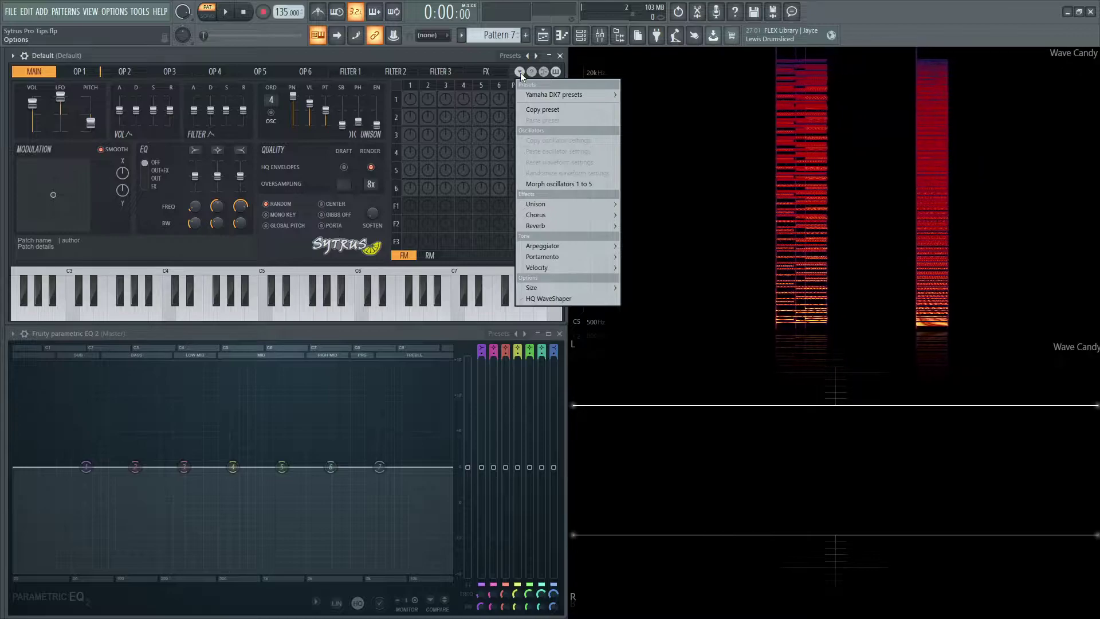
mouse_move(548, 205)
mouse_move(650, 204)
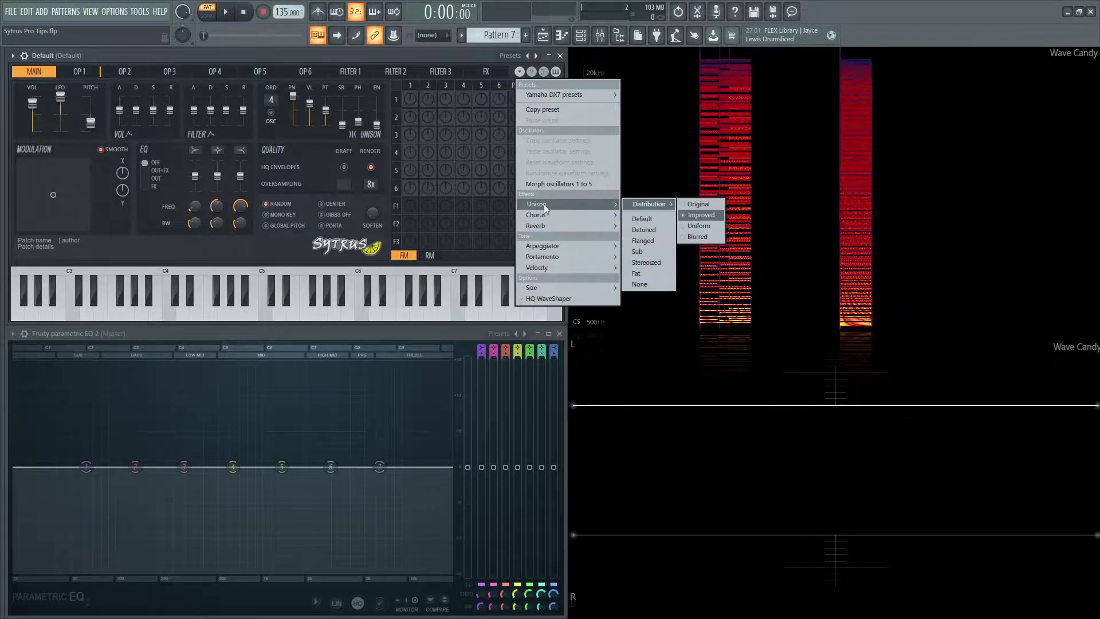
click(698, 204)
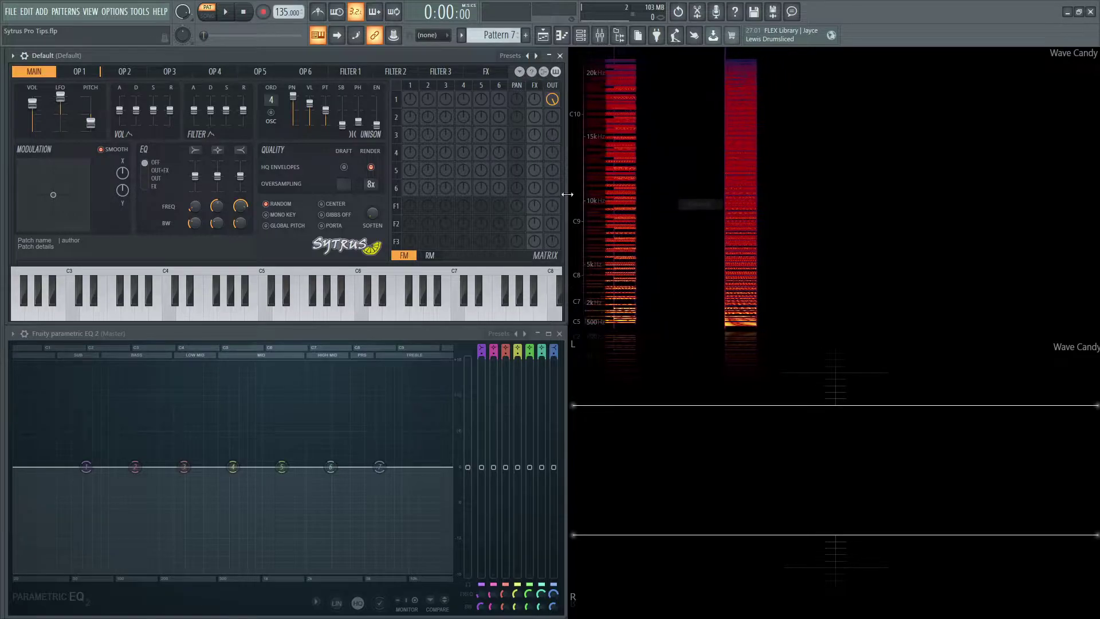
Set the unison distribution to Uniform and play a few notes to hear it
click(519, 71)
mouse_move(548, 205)
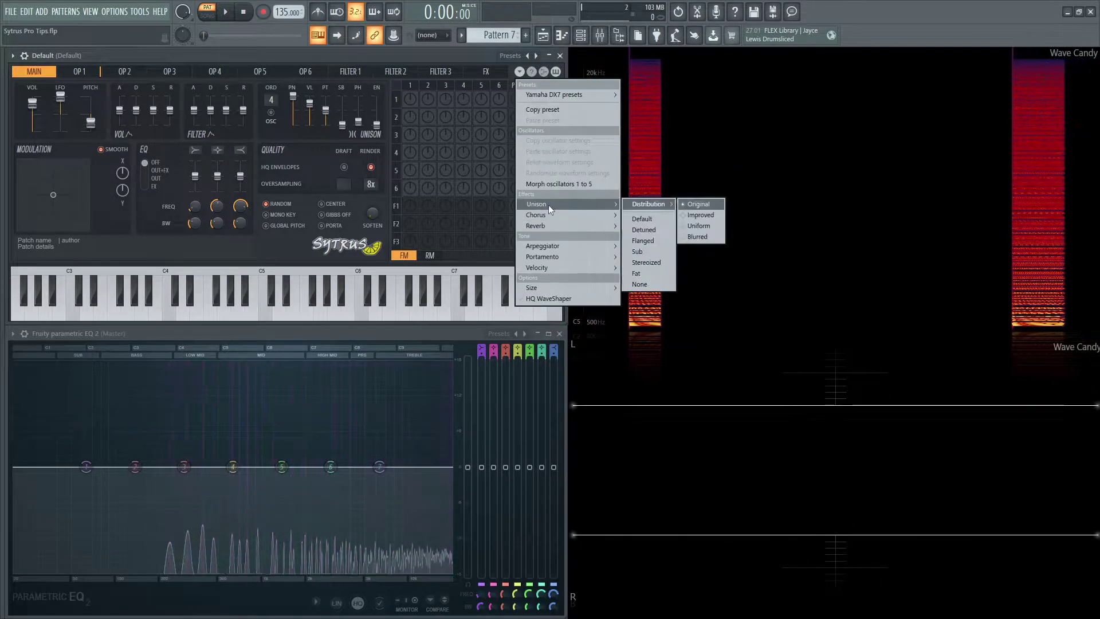
click(700, 226)
key(q)
key(r)
key(y)
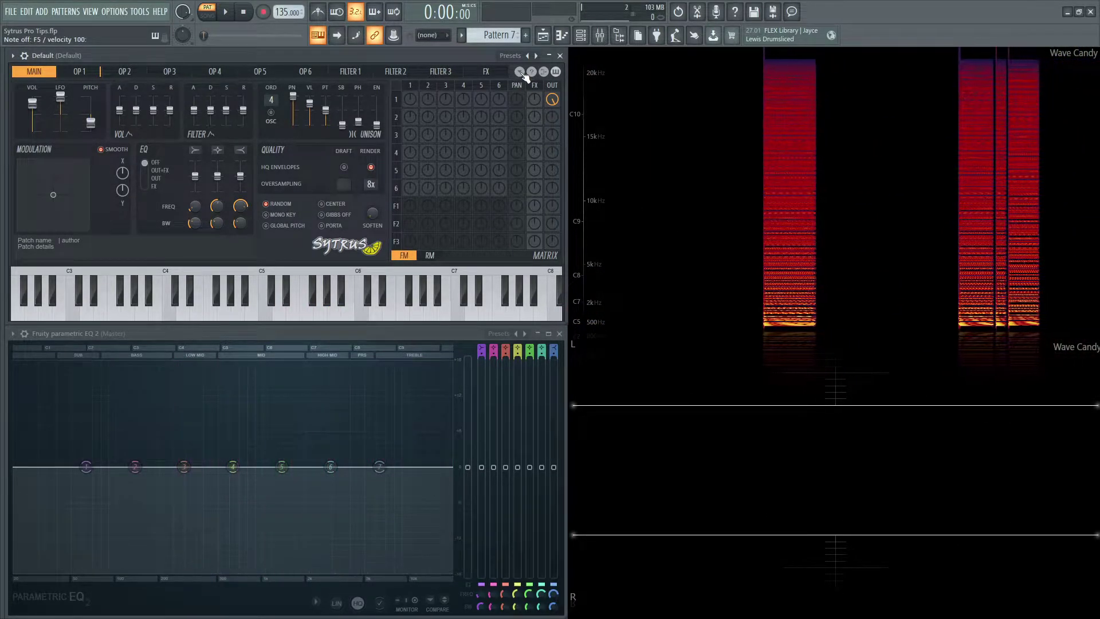
Set the unison distribution to Blurred
click(520, 72)
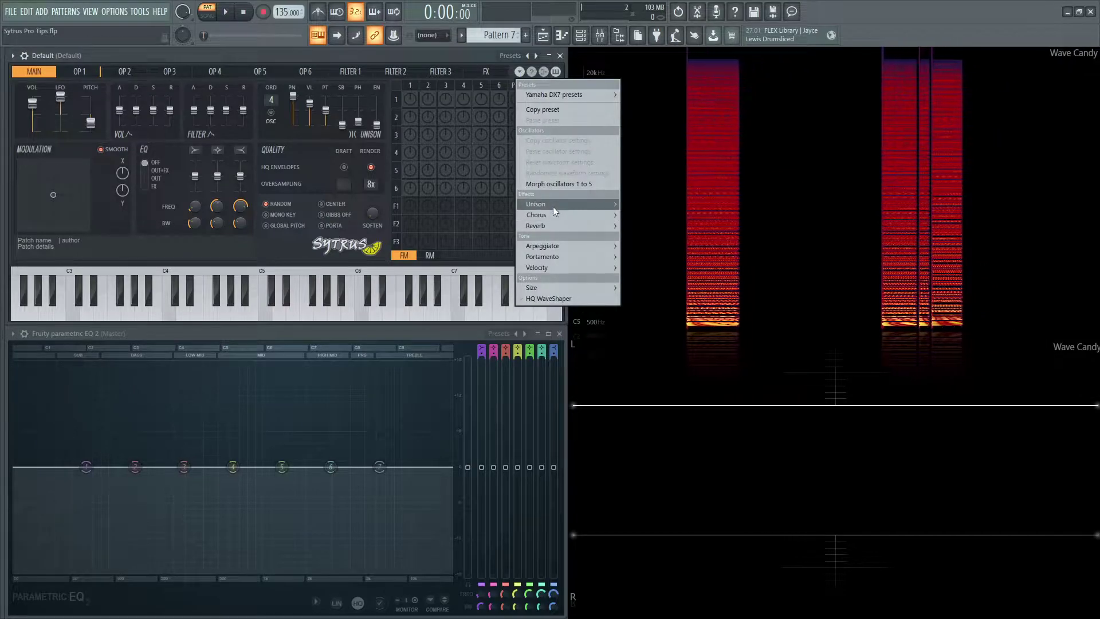
mouse_move(554, 205)
click(696, 235)
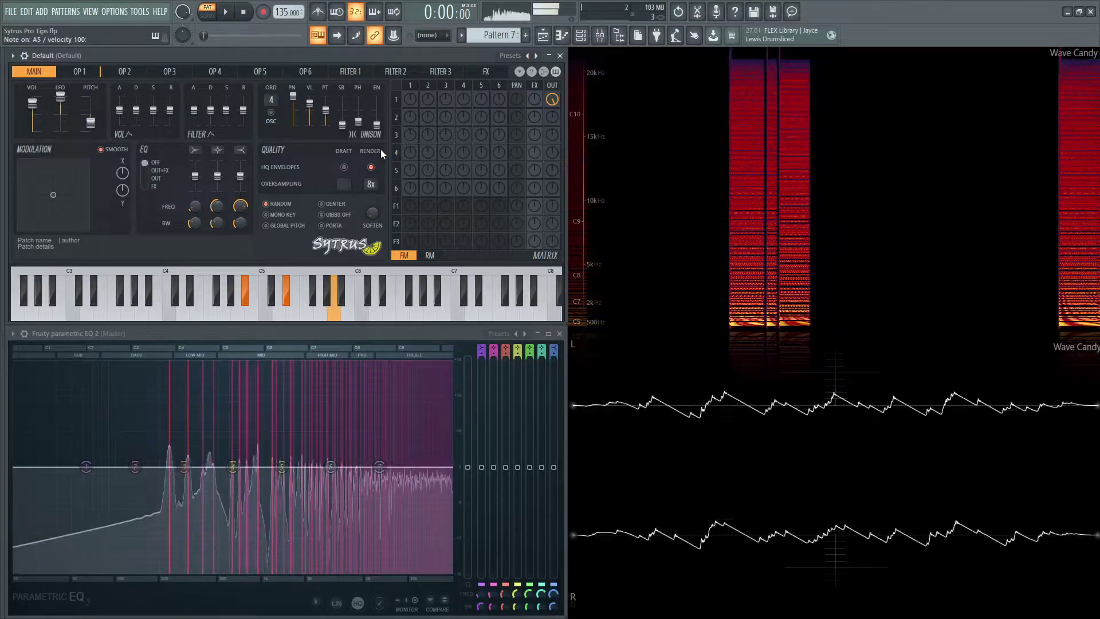
Return the unison distribution to Improved
click(520, 71)
mouse_move(562, 203)
mouse_move(649, 204)
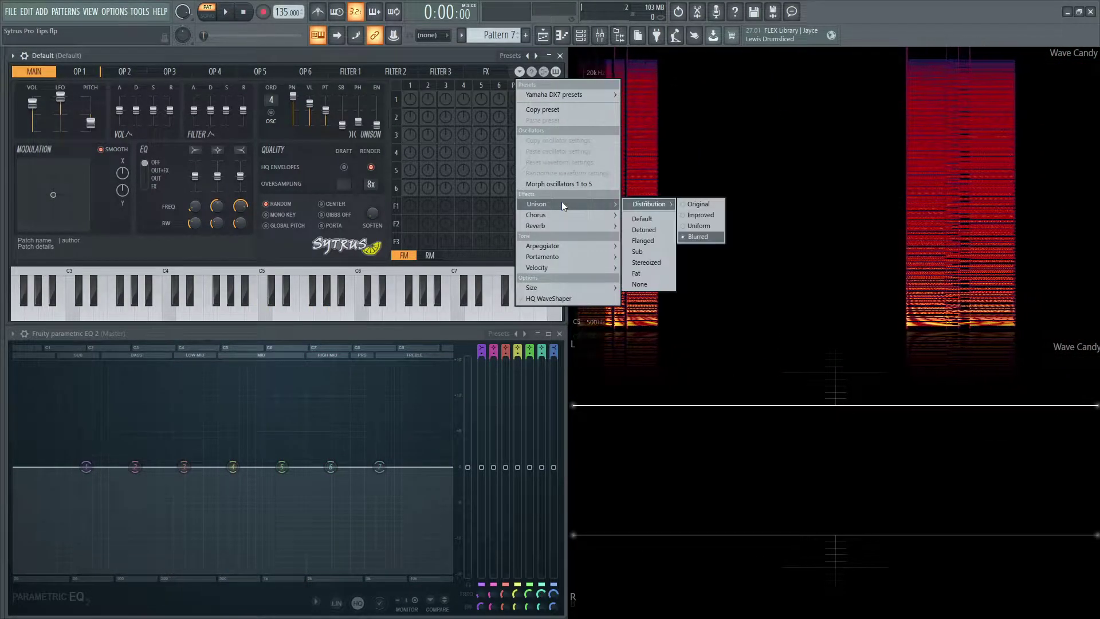
click(702, 213)
Apply the Detuned unison preset and play a chord to audition it
click(520, 72)
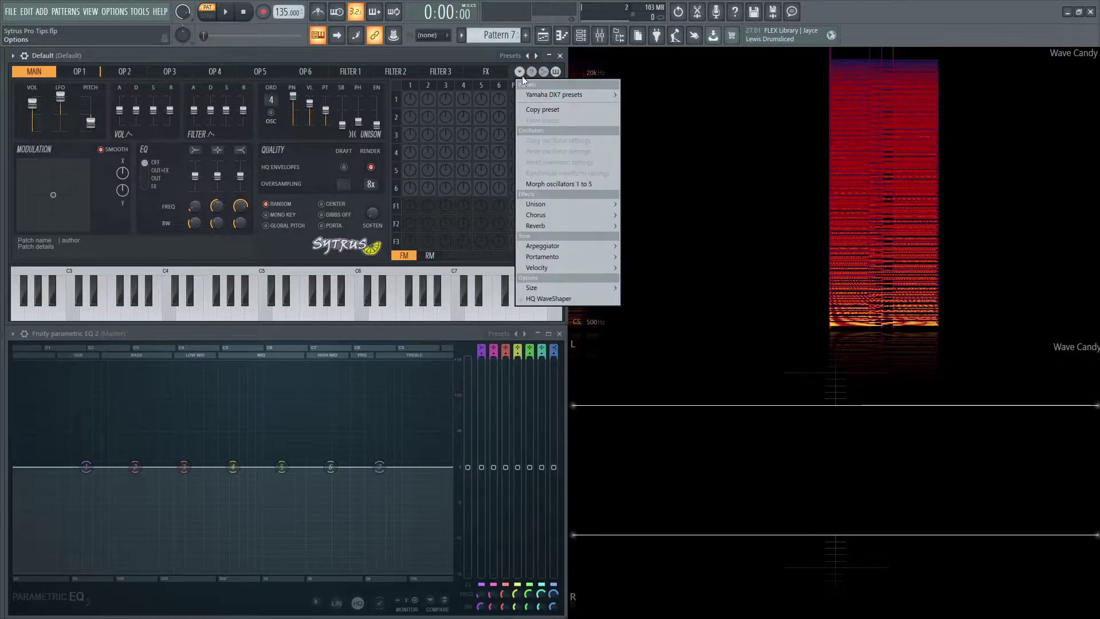
mouse_move(541, 204)
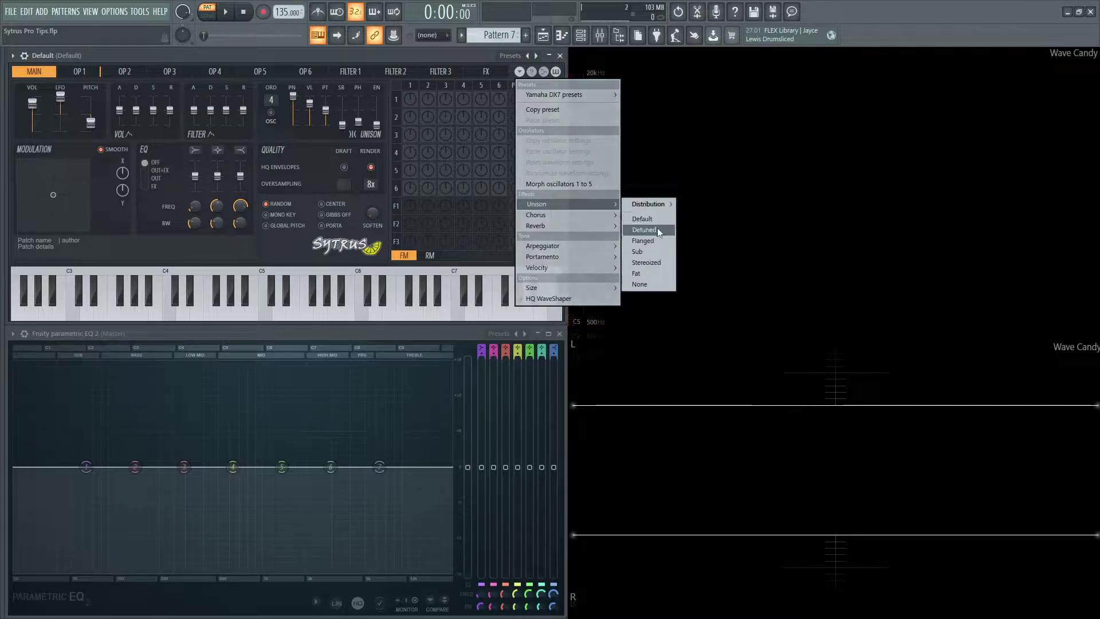
click(645, 230)
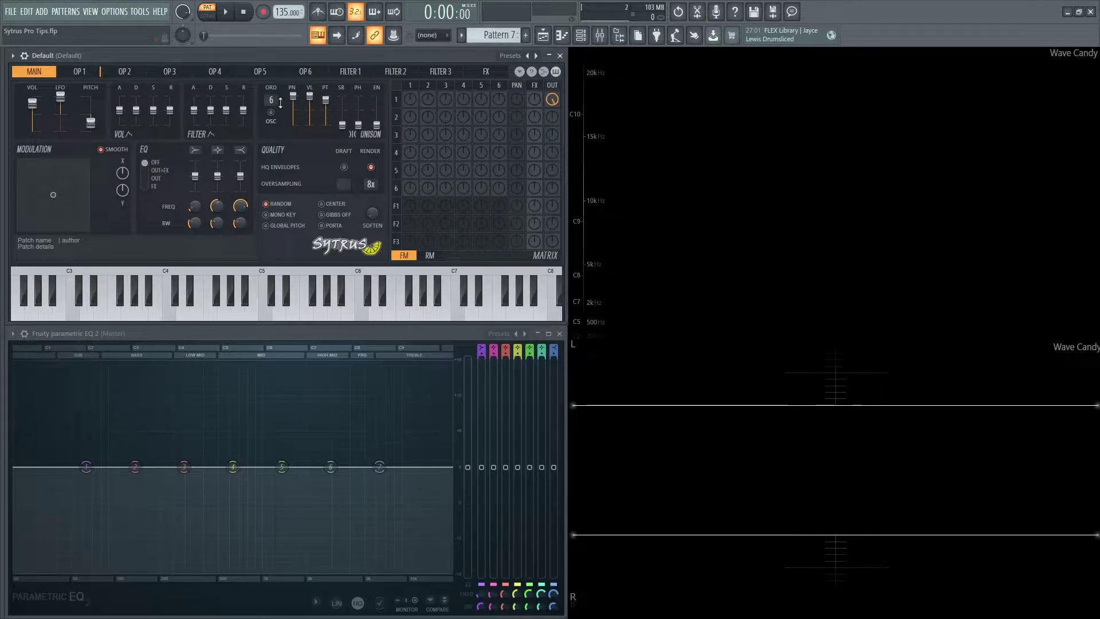
key(q)
key(r)
key(y)
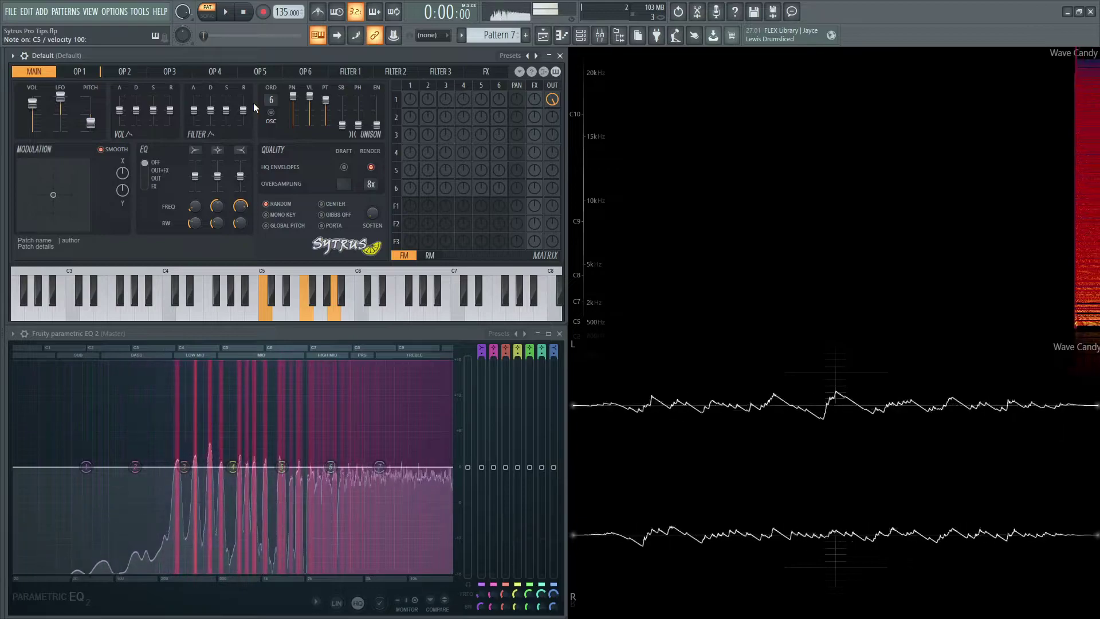
key(3)
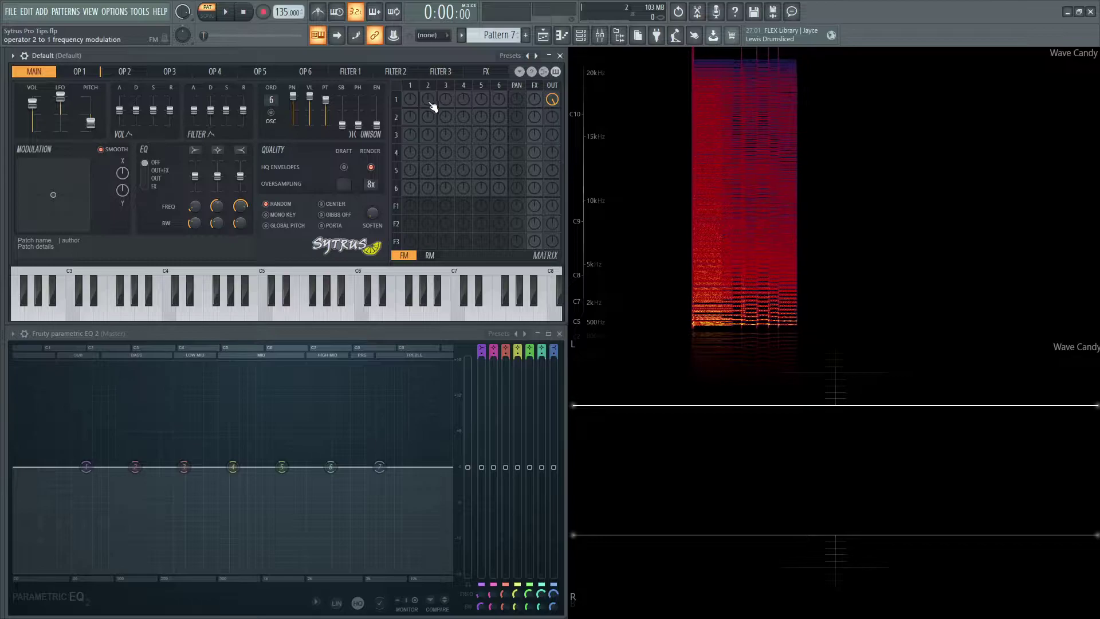
Apply the Flanged unison preset and play several notes to audition it
click(518, 72)
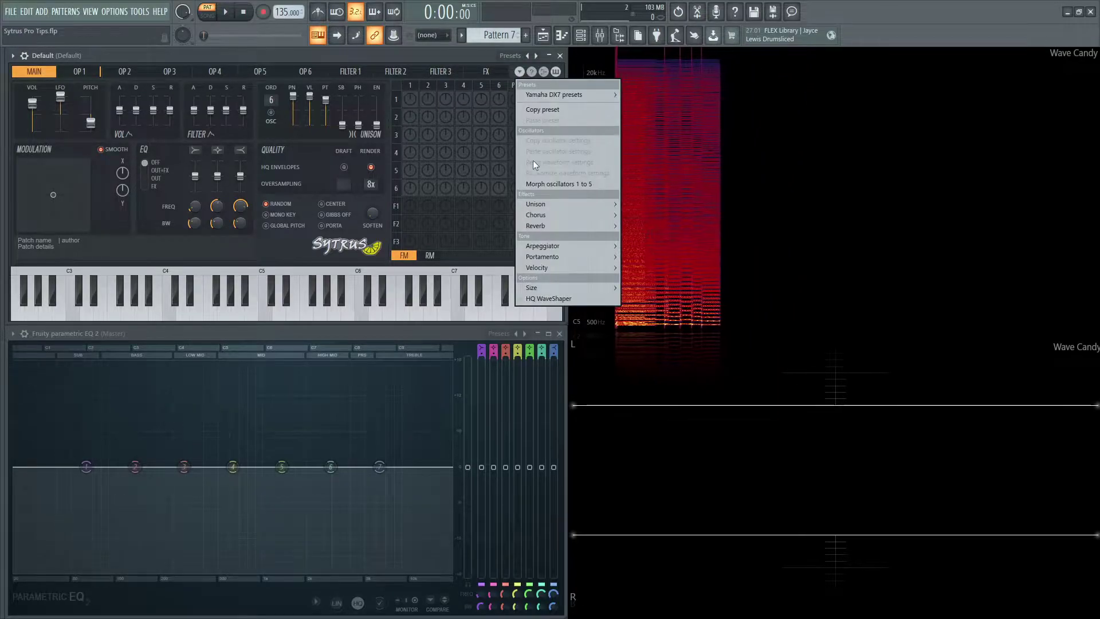
mouse_move(569, 211)
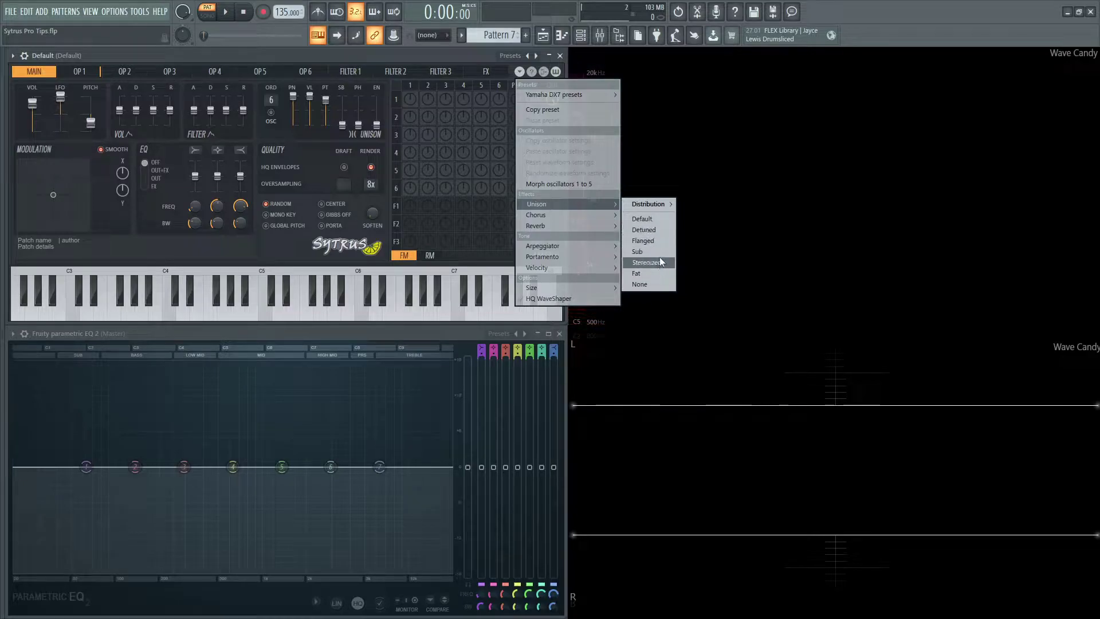
click(659, 240)
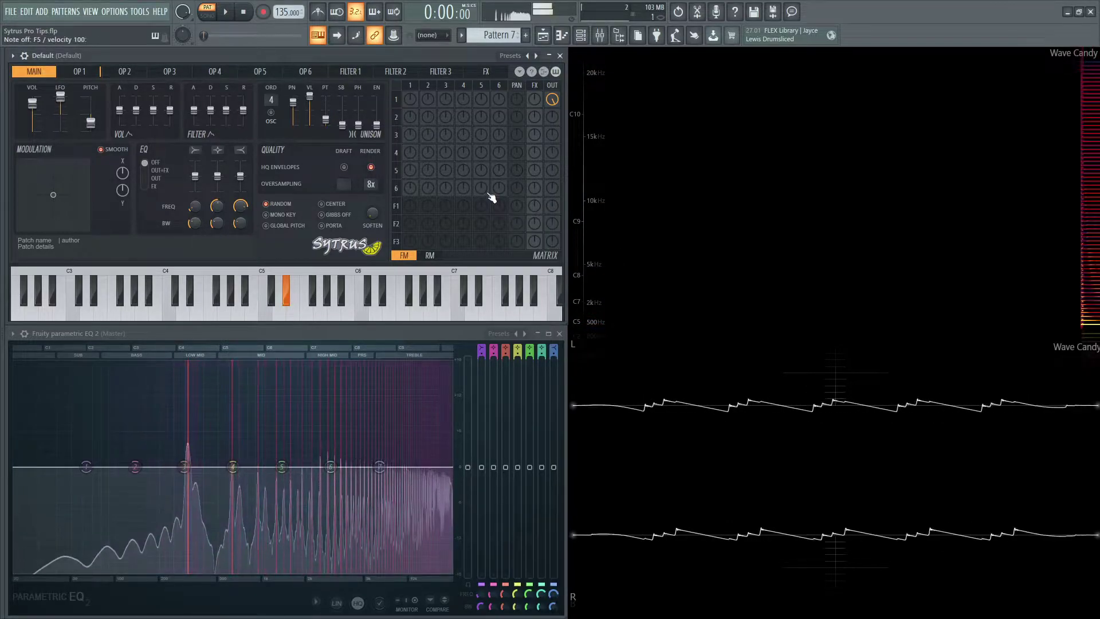
key(comma)
key(period)
key(comma)
key(j)
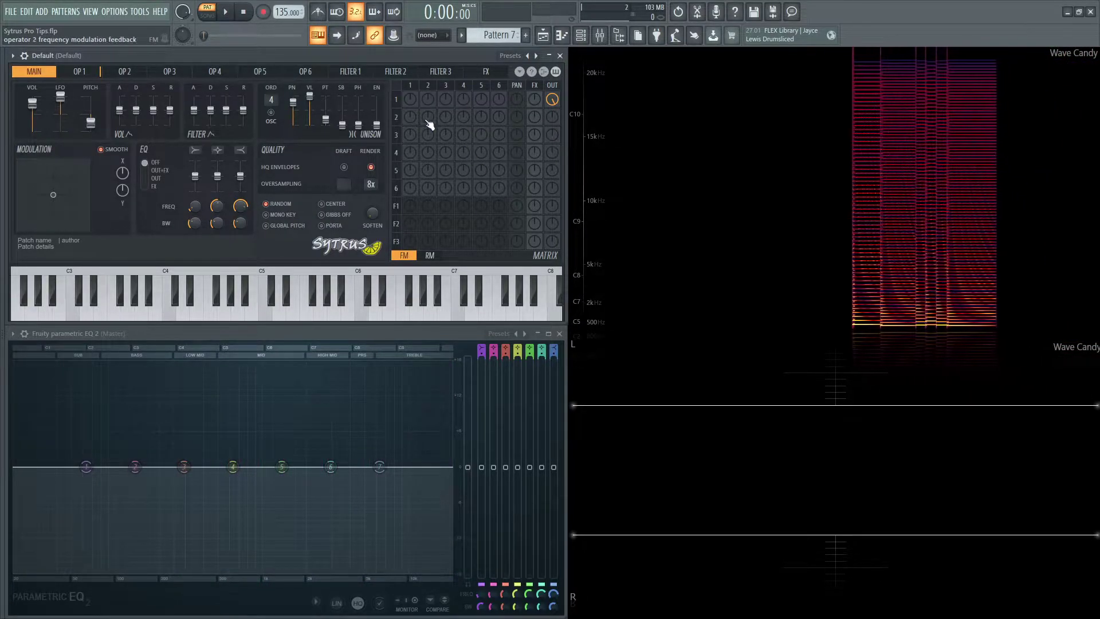
click(519, 71)
click(458, 57)
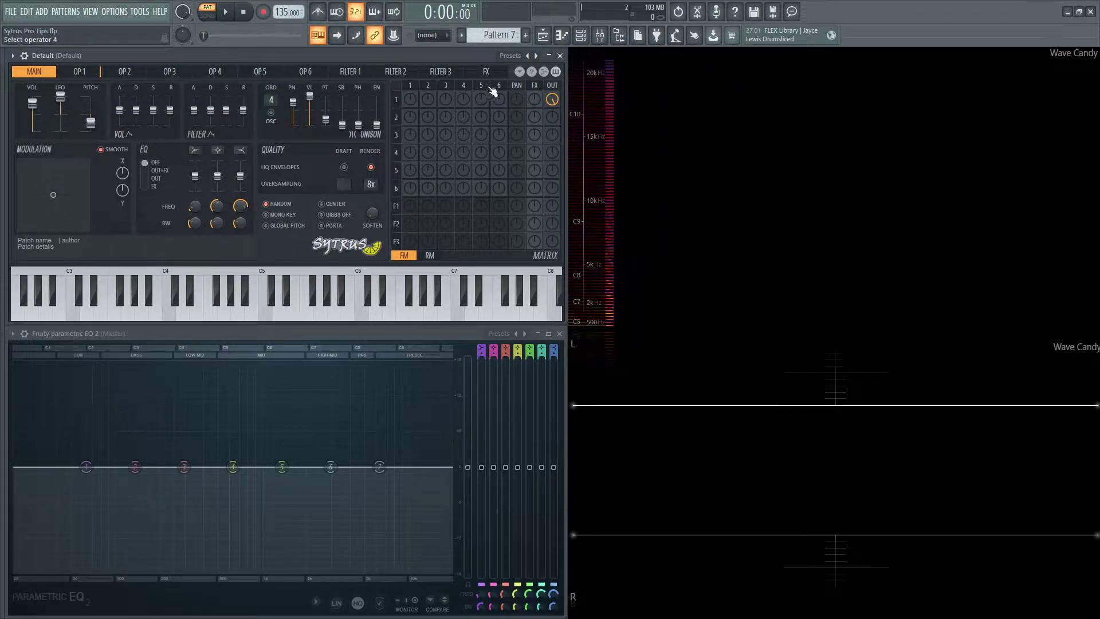
Restore the Default unison preset and play notes to check the sound
click(519, 72)
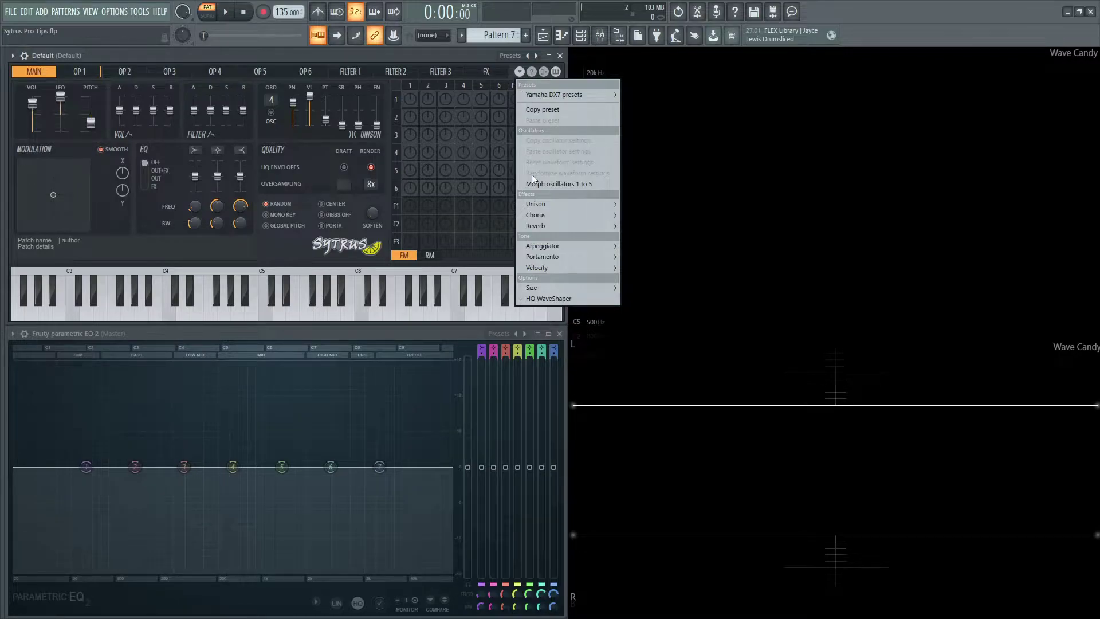
mouse_move(542, 206)
click(661, 220)
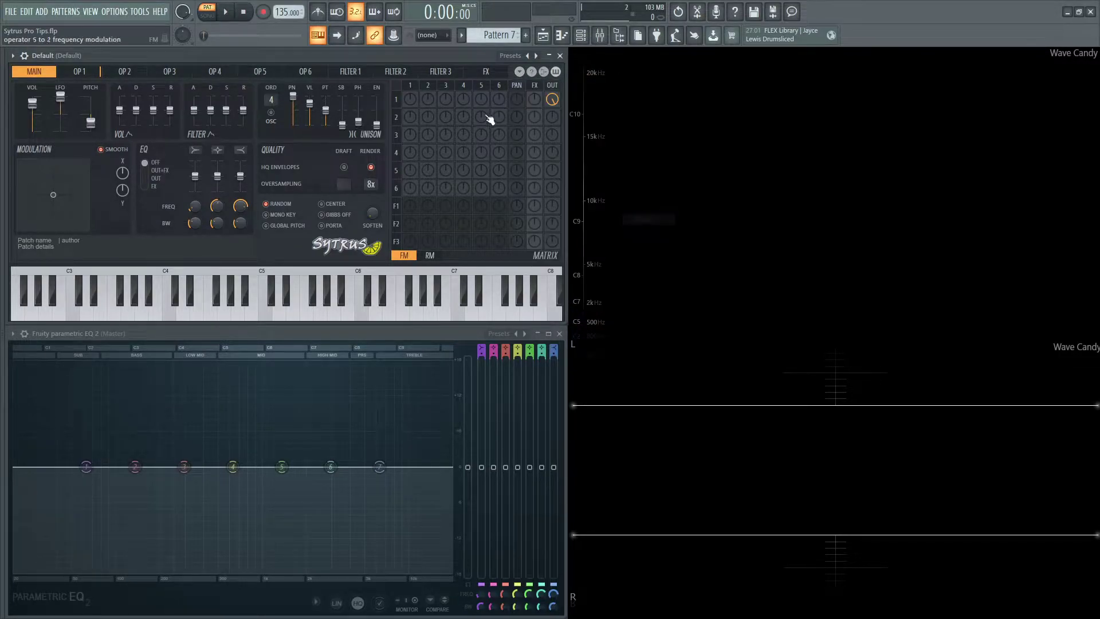
key(w)
key(j)
key(t)
Send operator 1 to the effects section in the matrix and set the chorus order to 0, auditioning with notes
drag(534, 101, 535, 69)
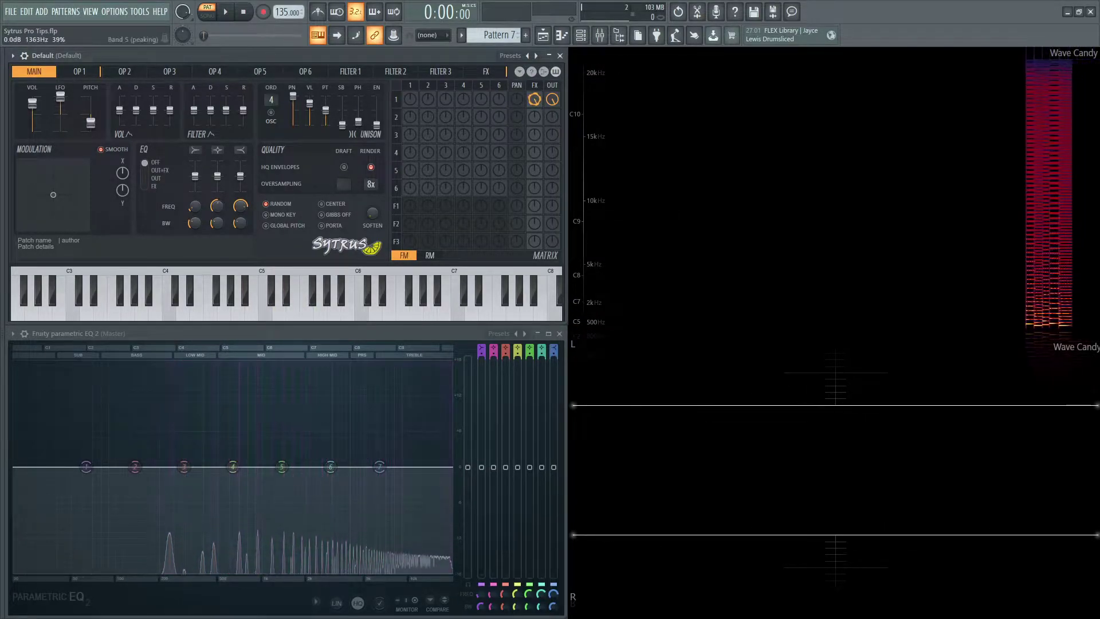
key(x)
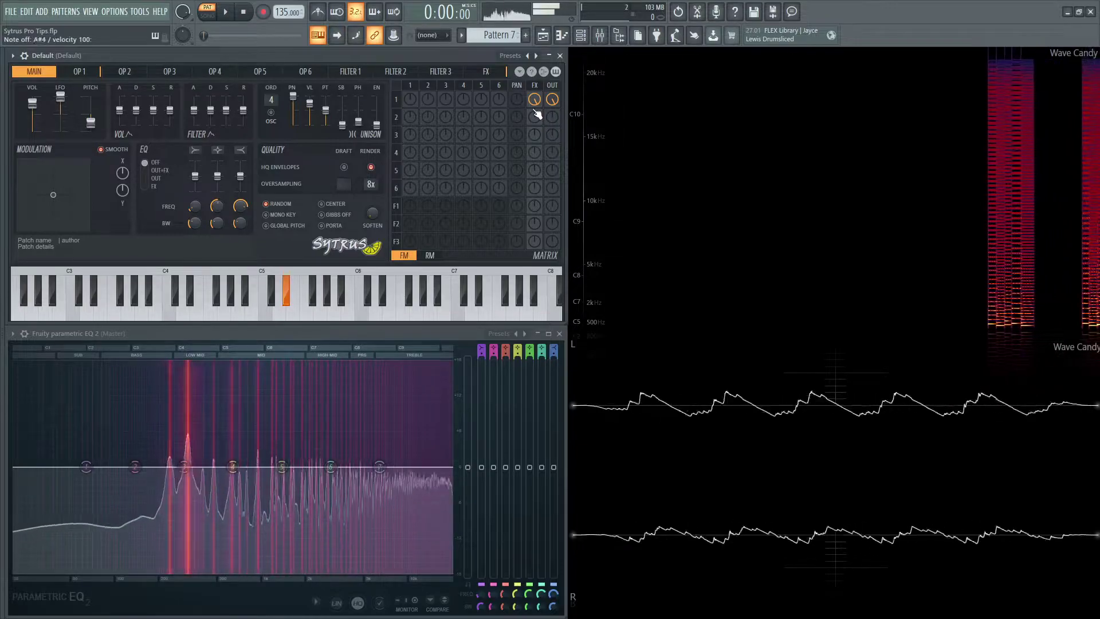
click(485, 71)
drag(54, 99, 54, 120)
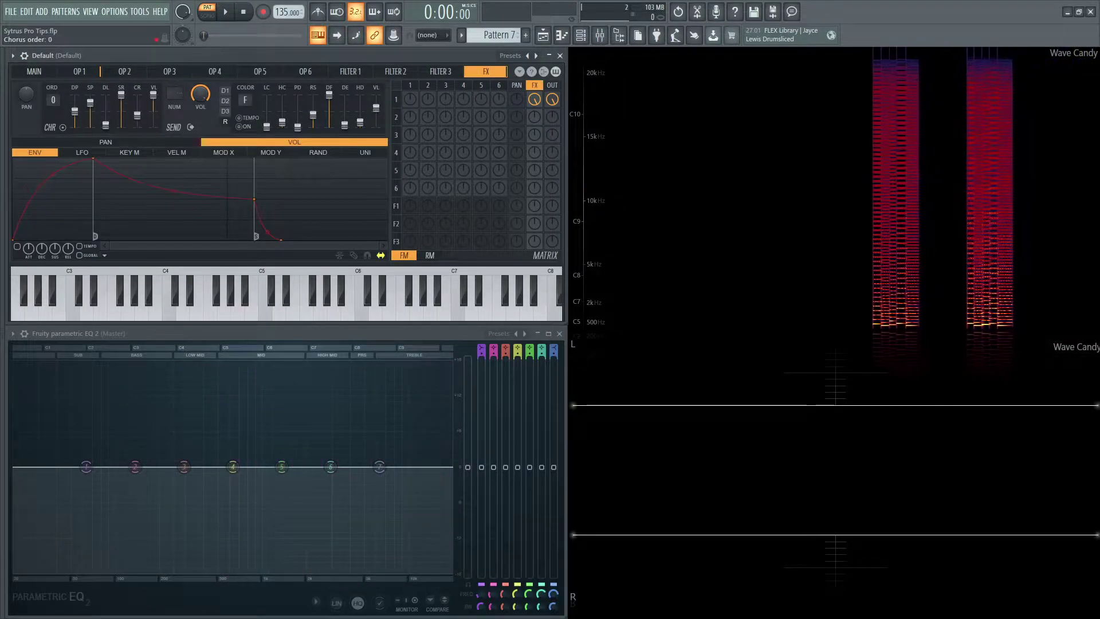
key(x)
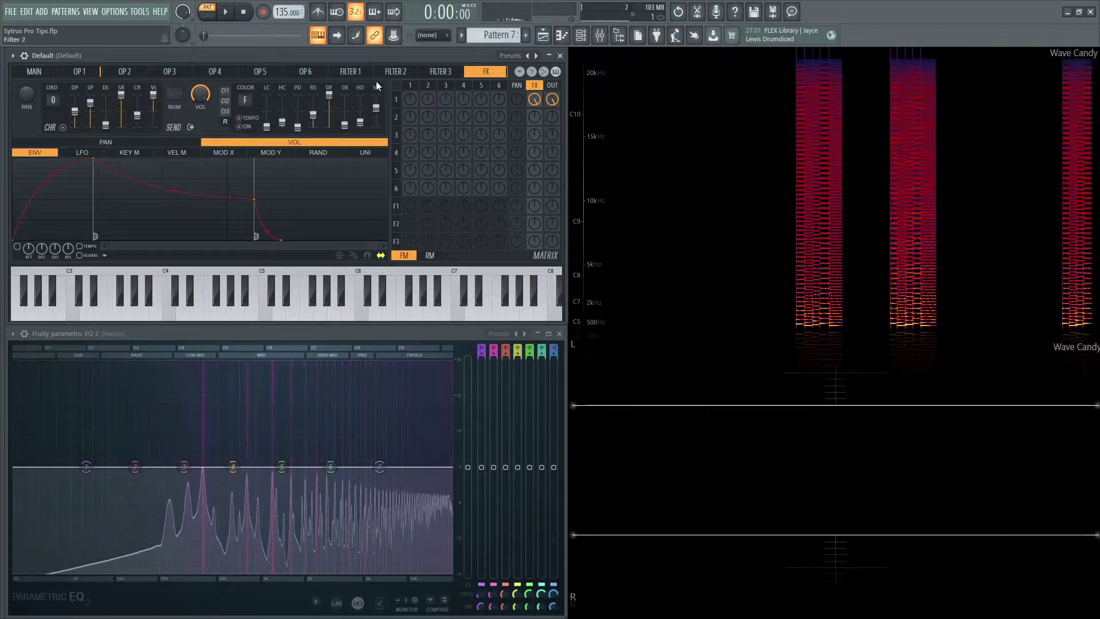
Apply the reverb preset named The venue
click(519, 71)
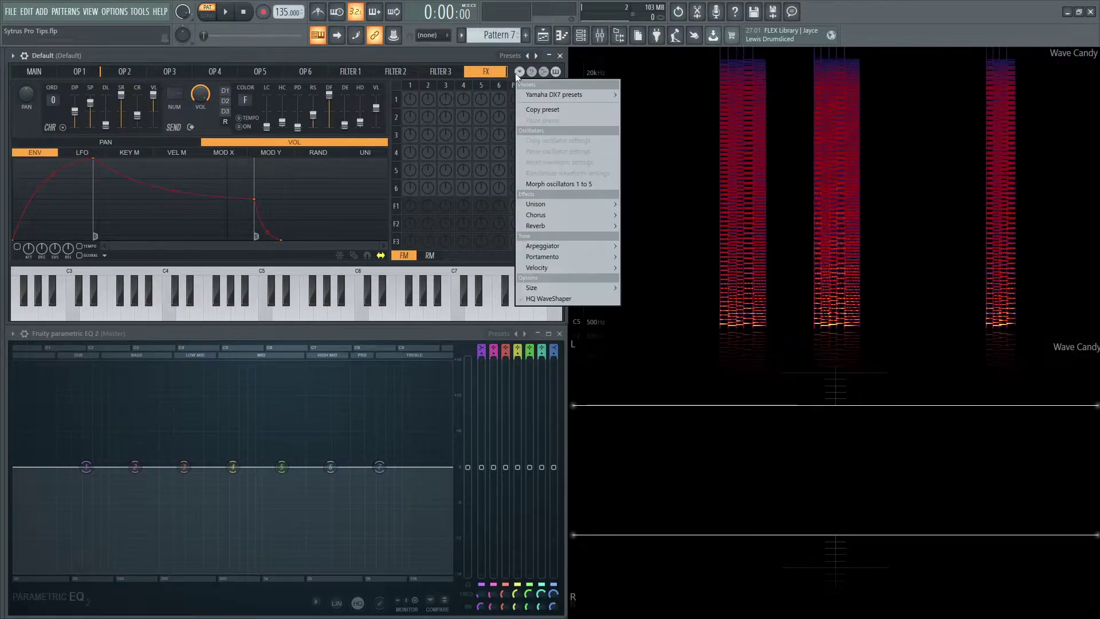
mouse_move(548, 219)
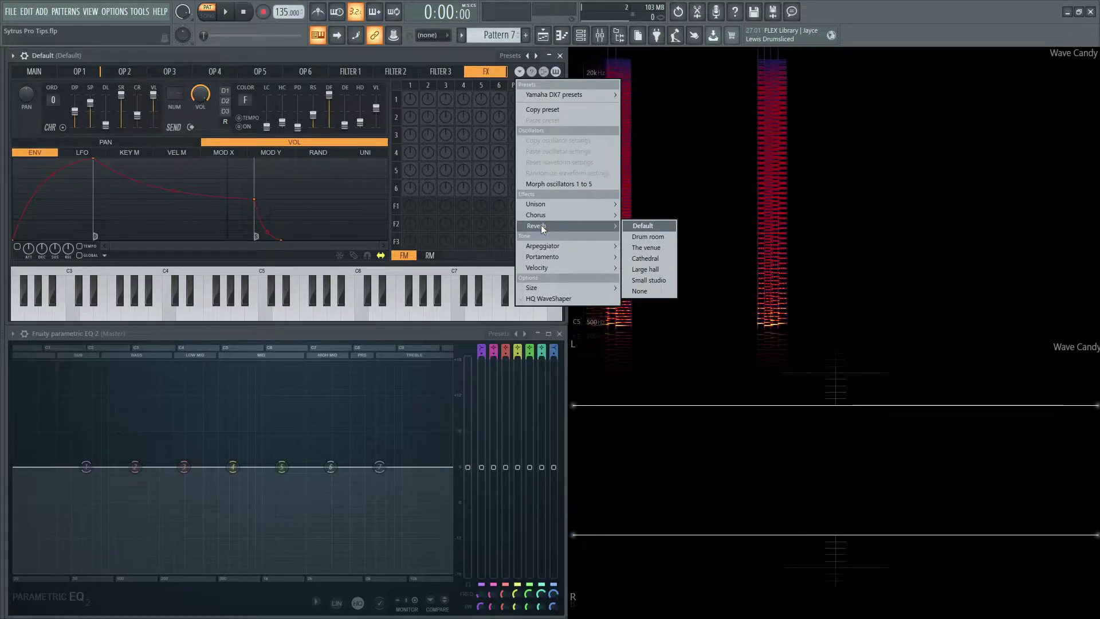
click(660, 248)
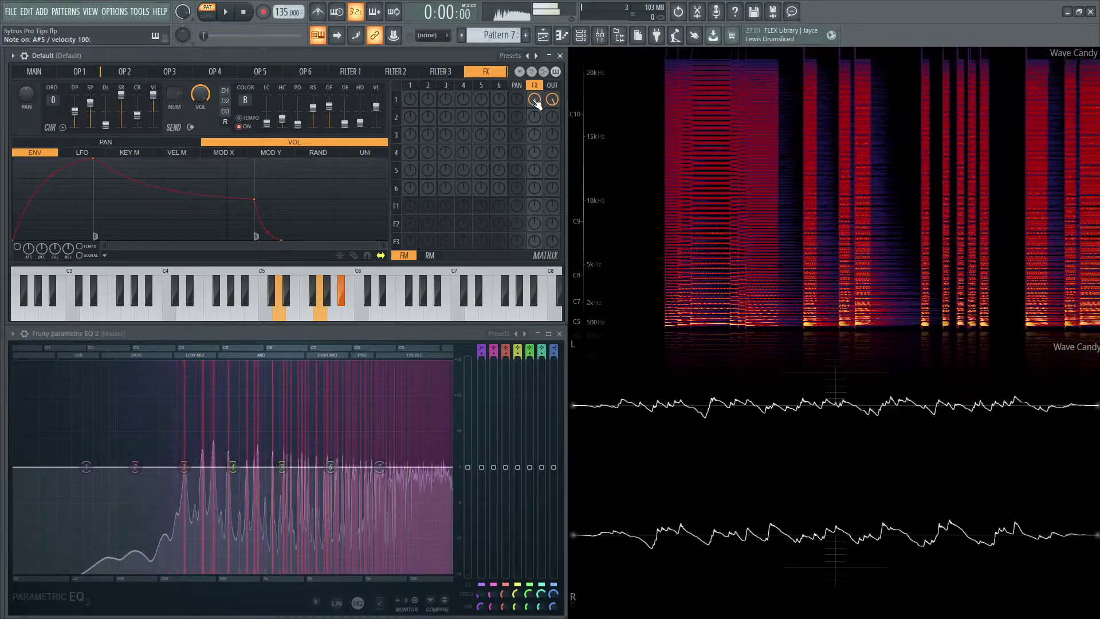
Apply the Small studio reverb preset
click(520, 72)
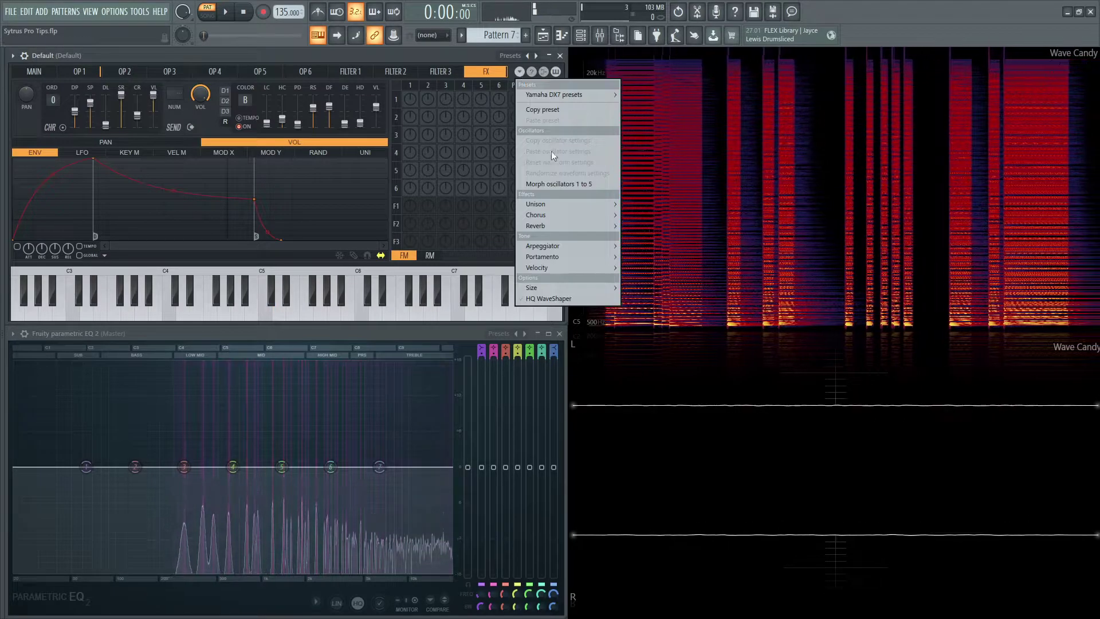
mouse_move(565, 225)
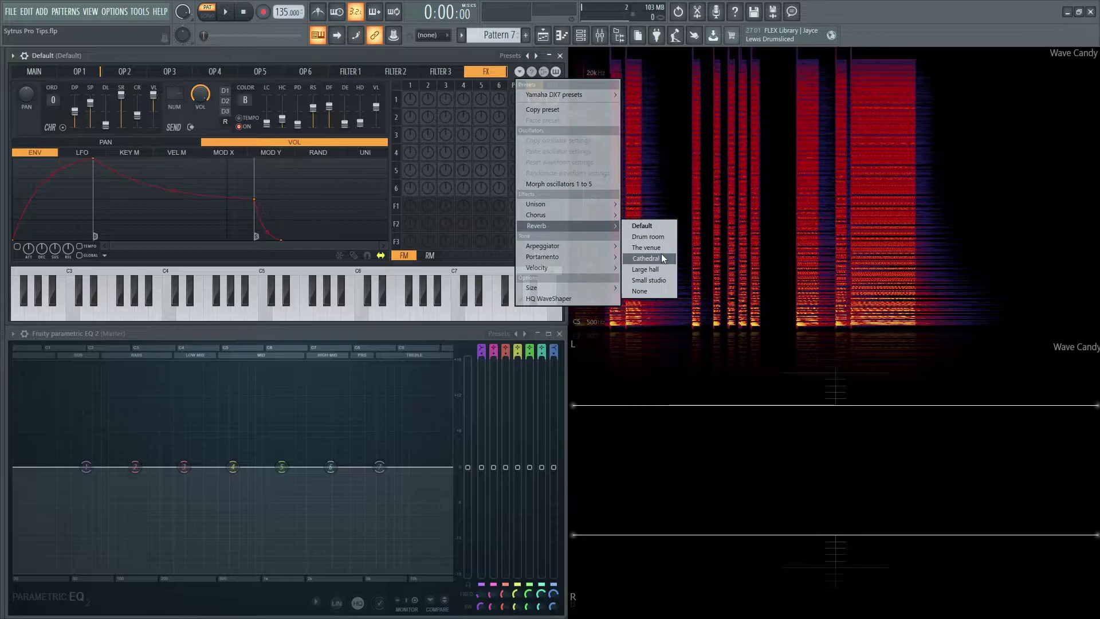
click(659, 279)
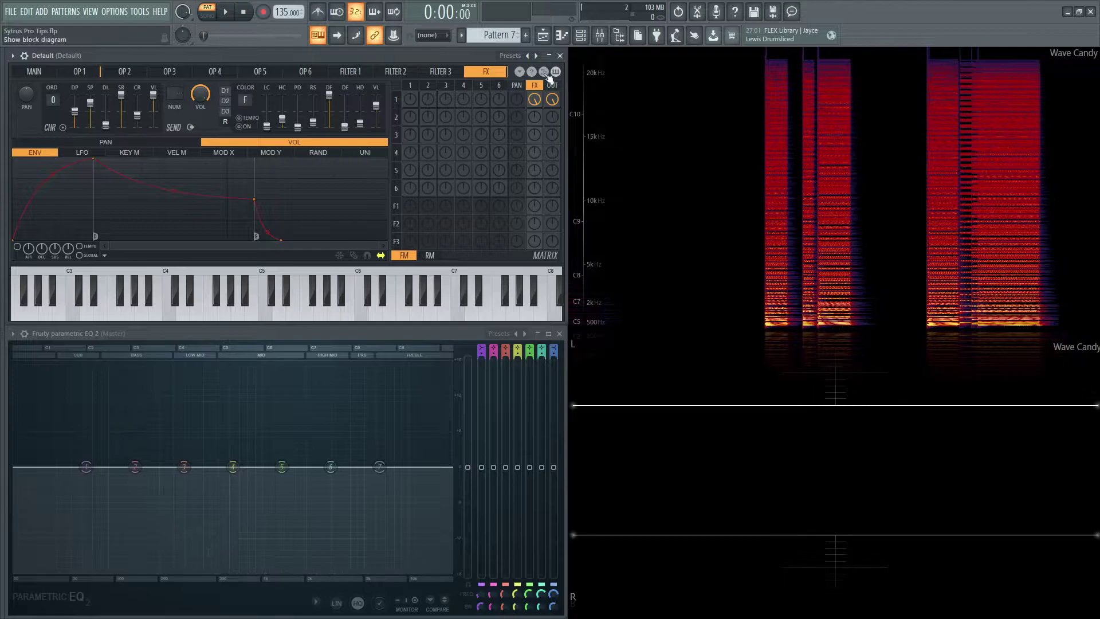
Apply the Deep chorus preset in the effects section and start playback to audition it
click(519, 71)
mouse_move(571, 218)
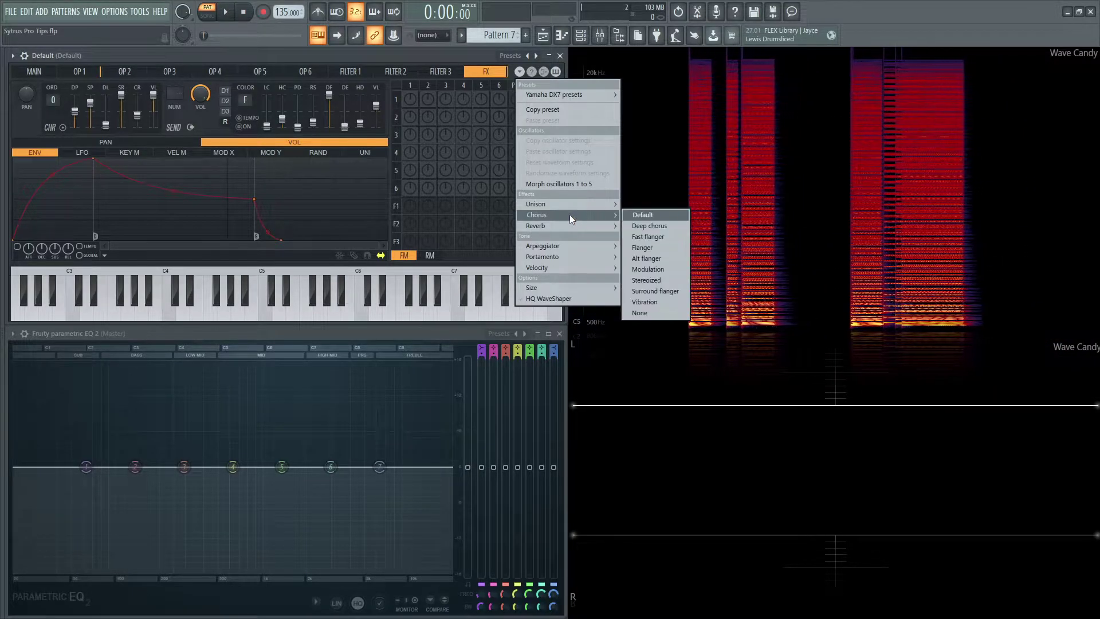
click(644, 224)
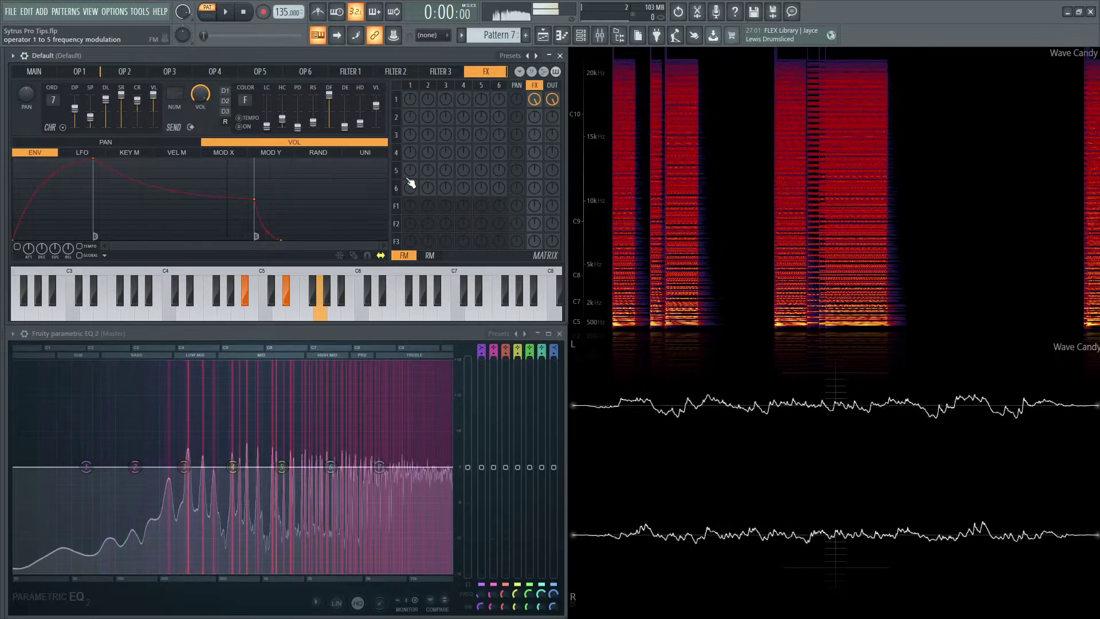
key(space)
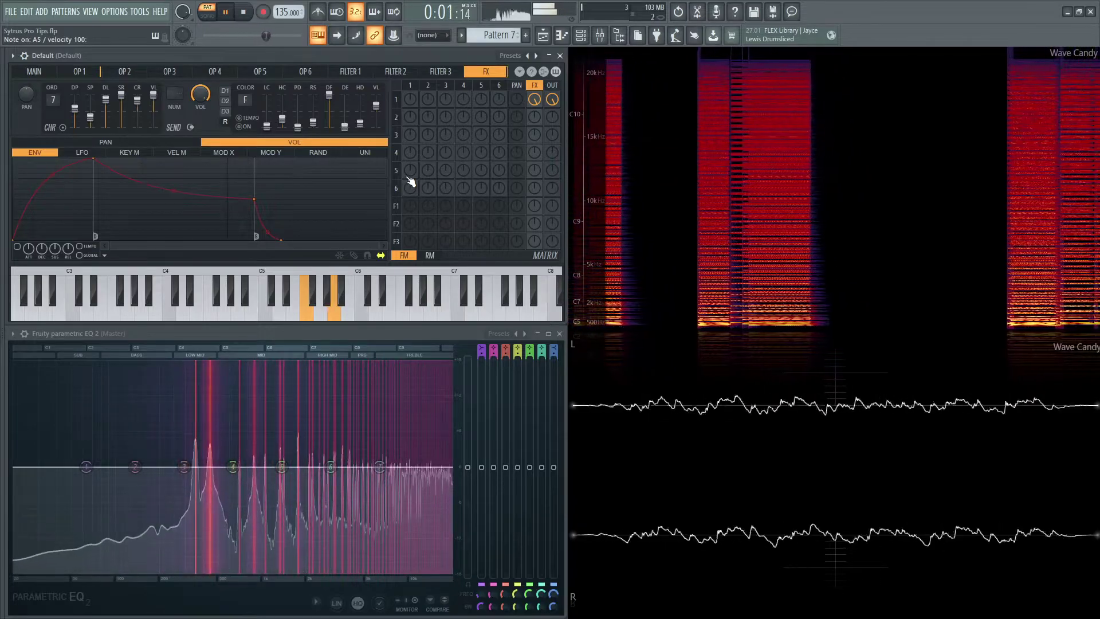
Switch the chorus to the Modulation preset, audition it and stop playback
click(519, 71)
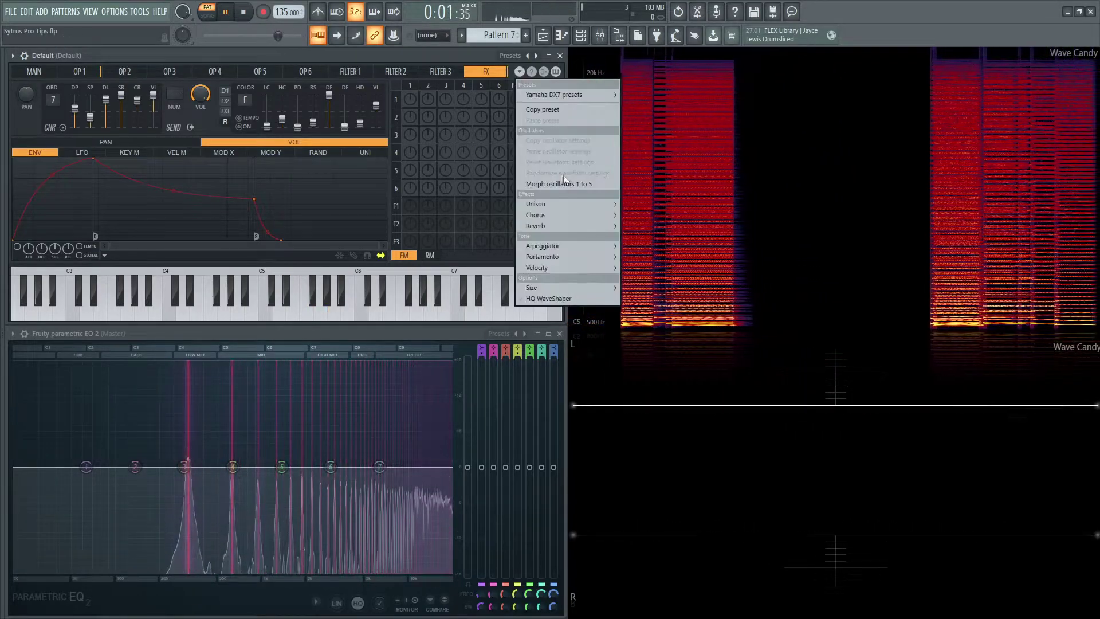
mouse_move(558, 216)
click(665, 273)
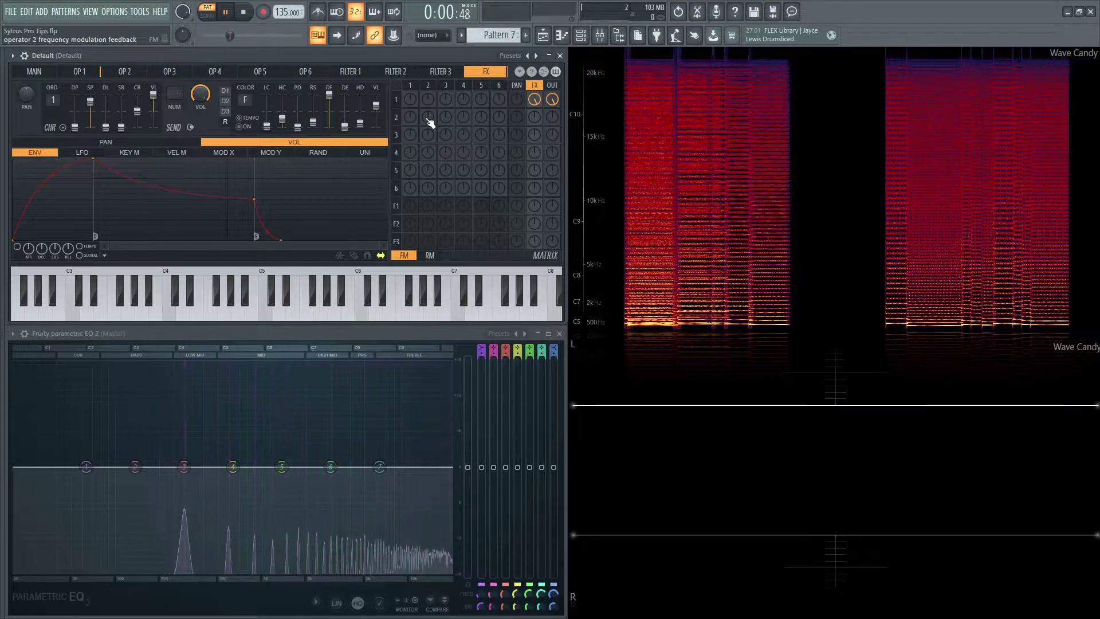
key(space)
Apply the Surround flanger chorus preset and play notes to check the stereo effect
click(519, 71)
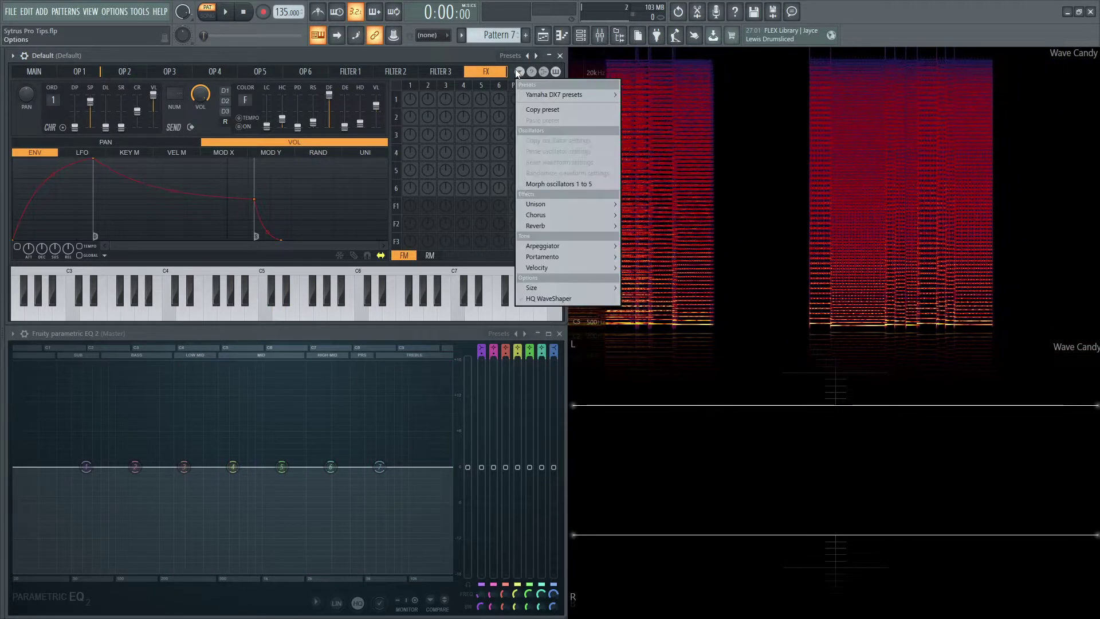
mouse_move(556, 214)
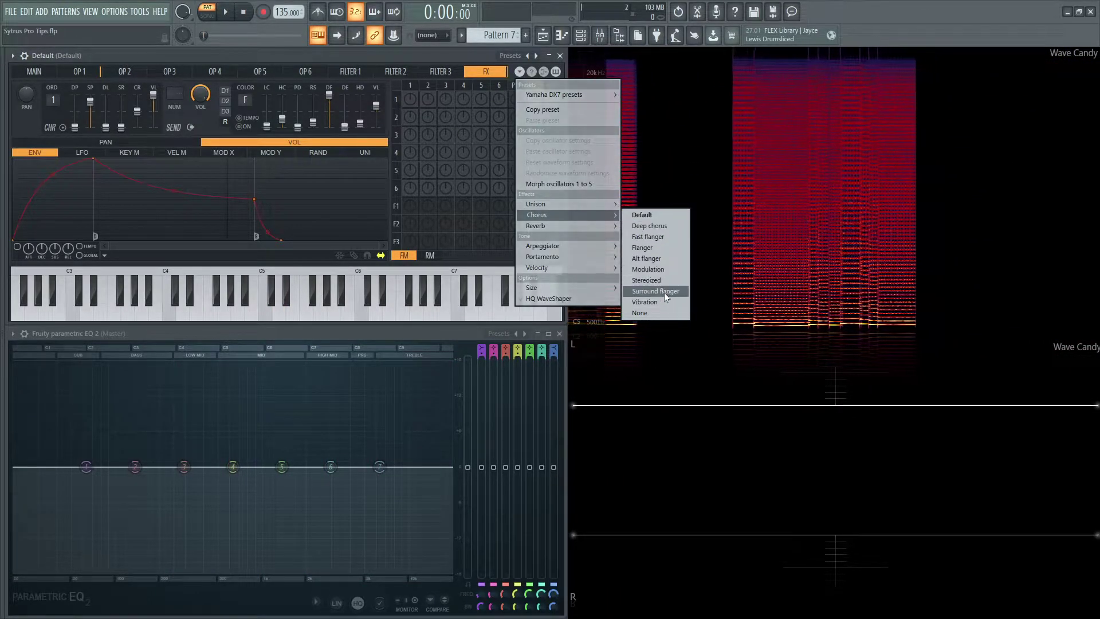
key(r)
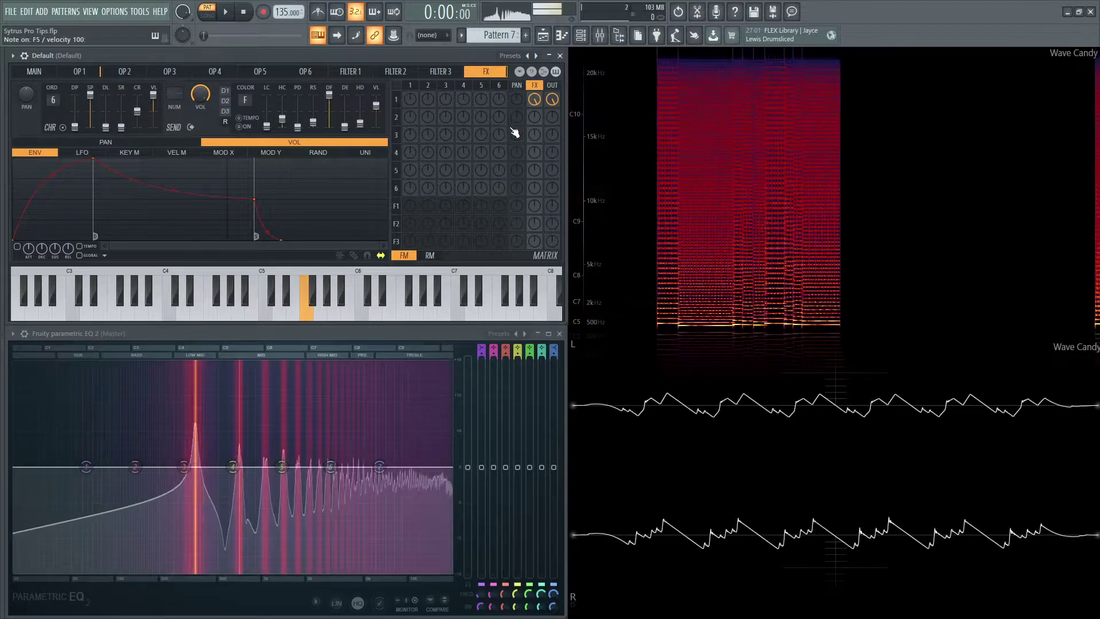
key(j)
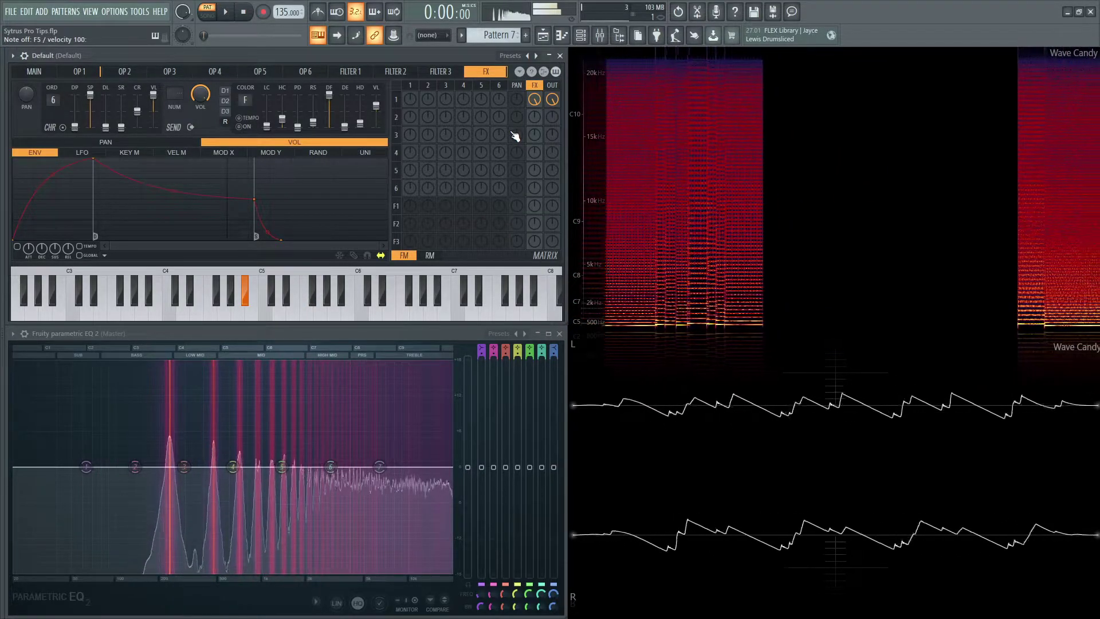
key(r)
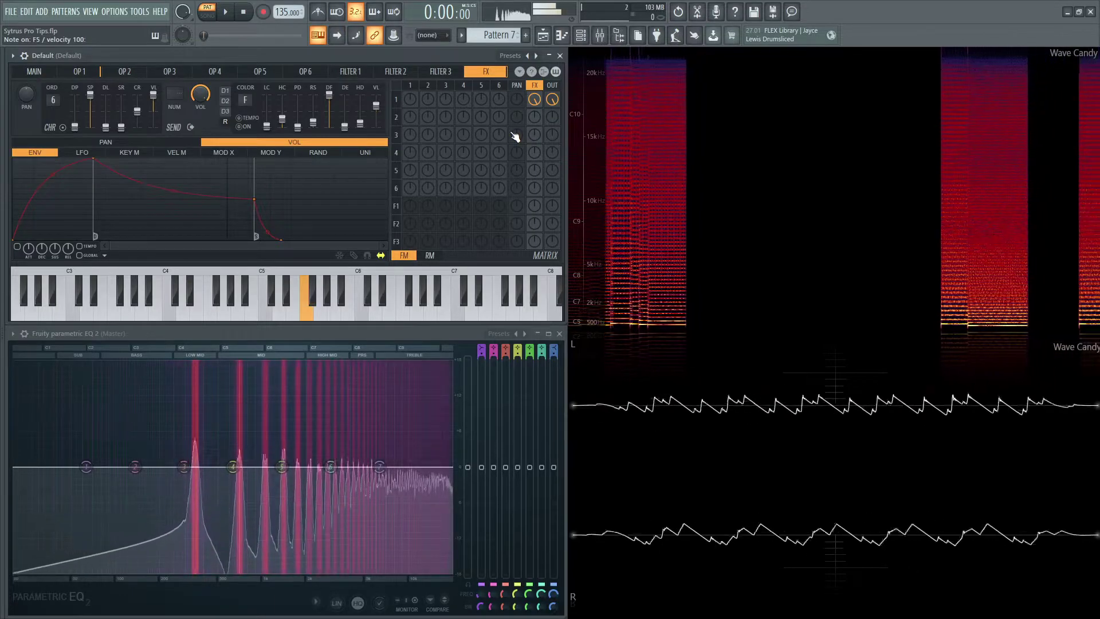
key(3)
key(w)
key(q)
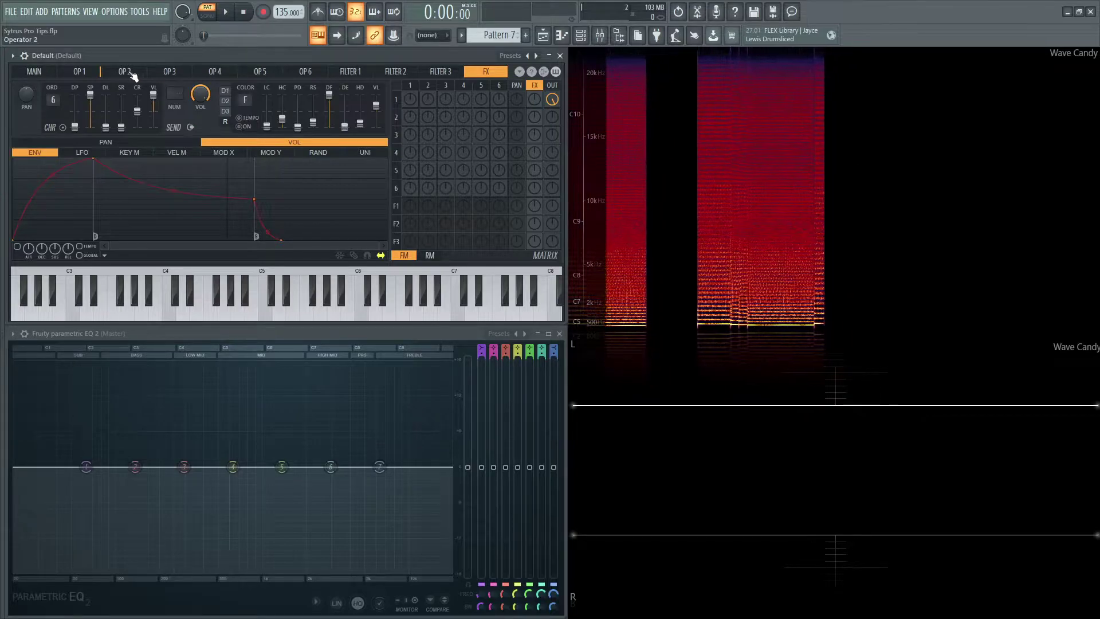
Load the Gate - basic preset into operator 1's volume envelope and play two chords to audition it
click(86, 72)
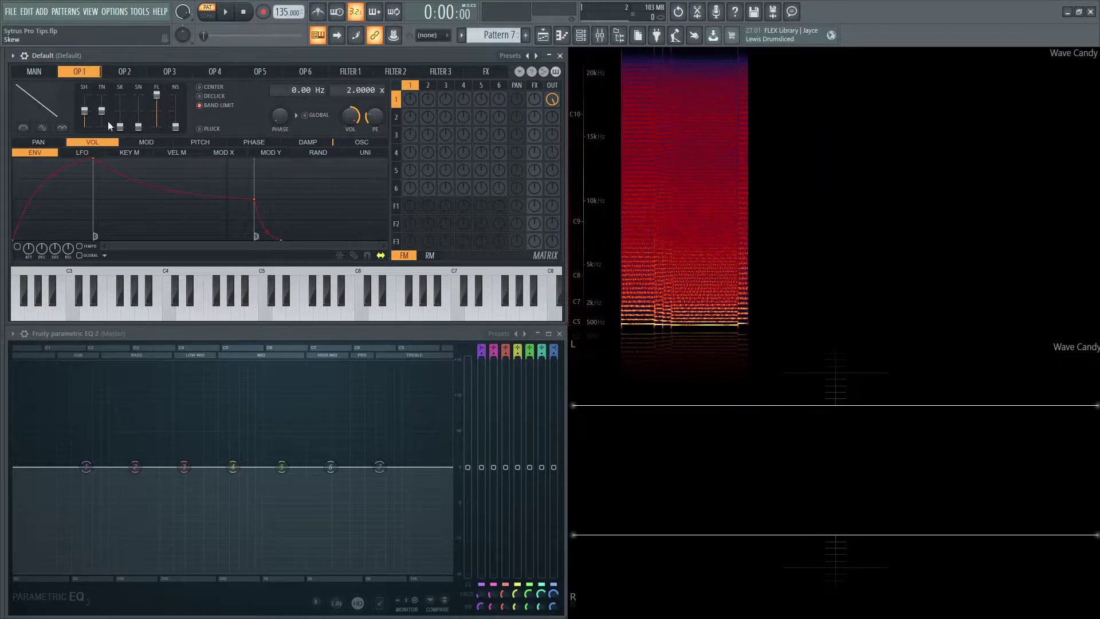
click(105, 256)
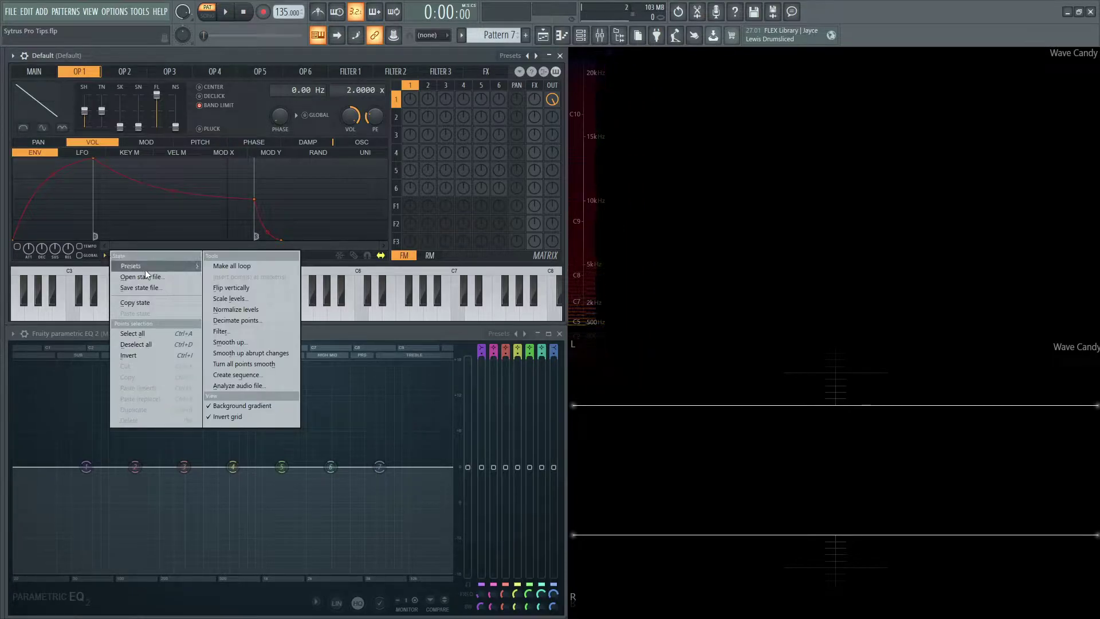
mouse_move(146, 269)
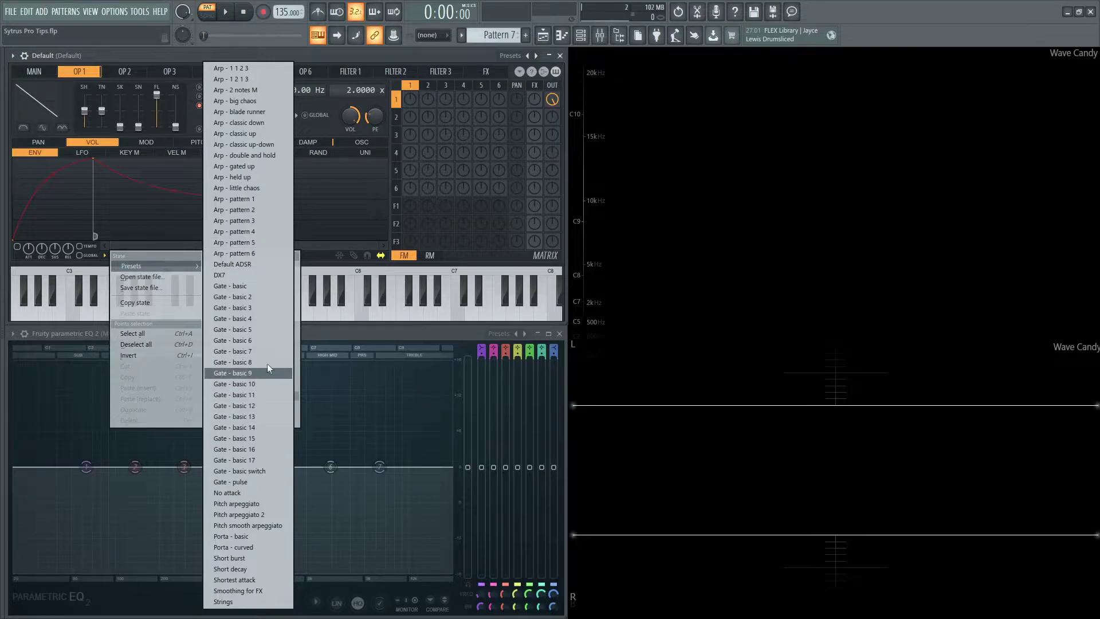
click(262, 289)
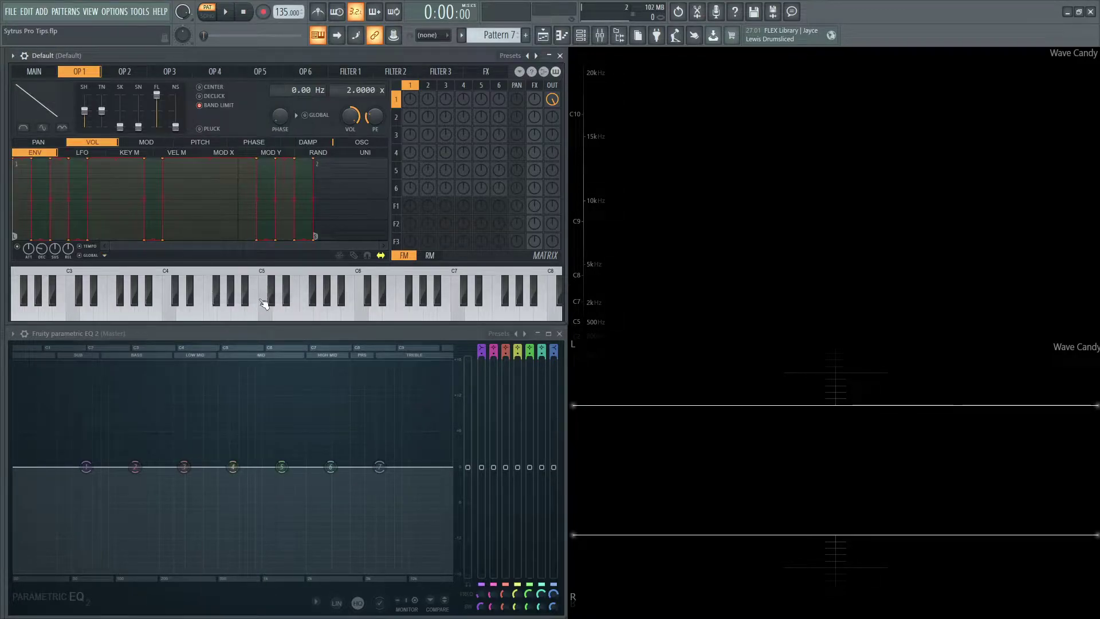
key(r)
key(y)
key(q)
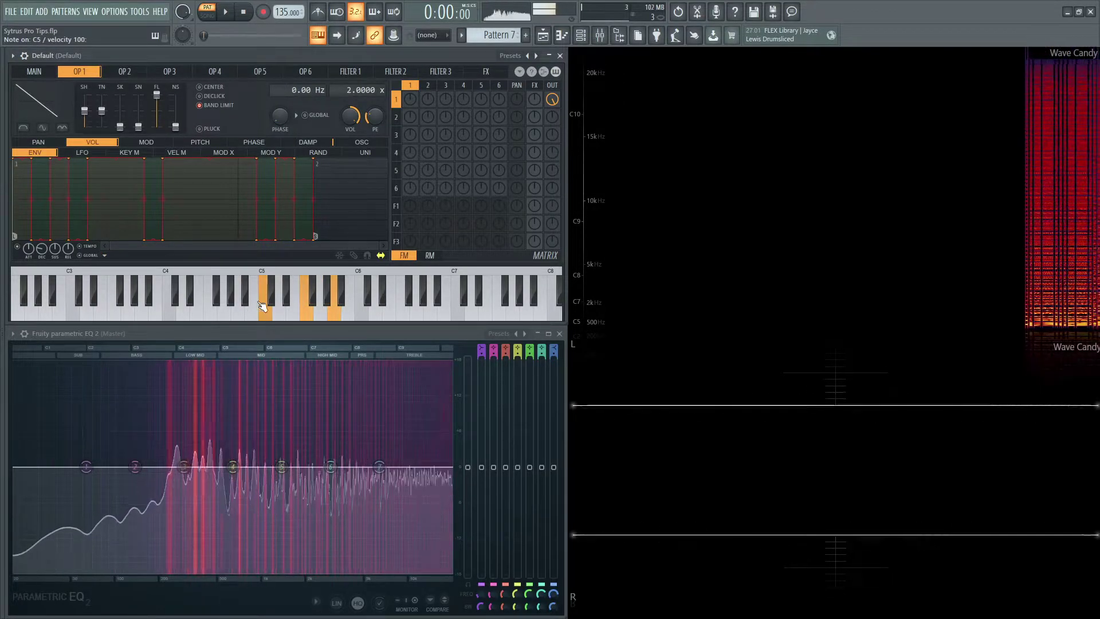
key(w)
key(t)
key(7)
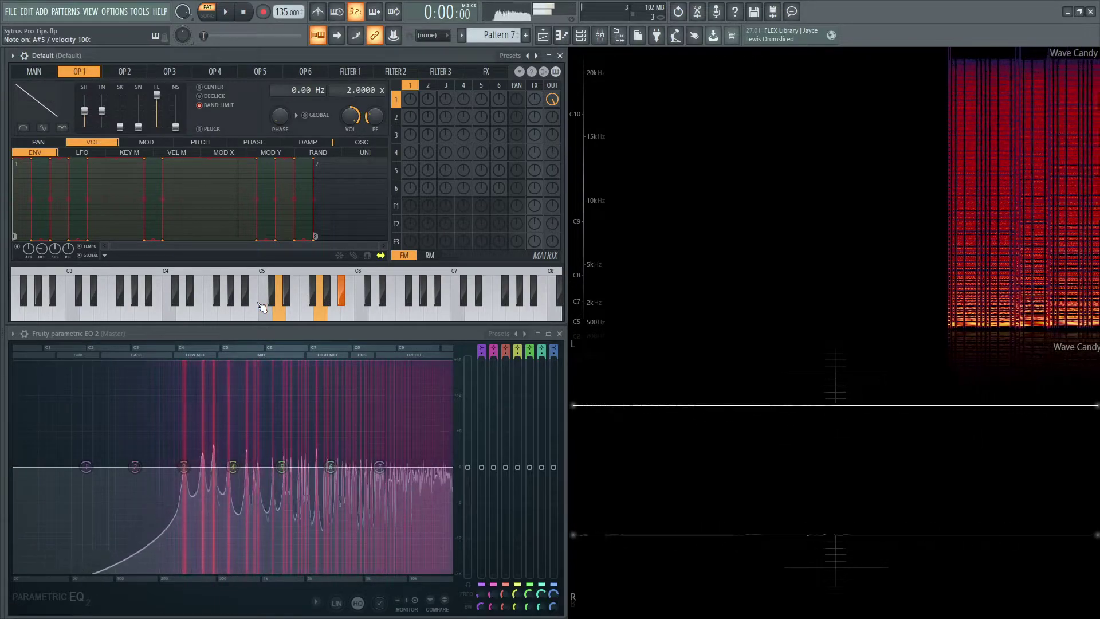
Try the Gate - basic 14 and Arp - pattern 2 presets on operator 1's volume envelope
click(105, 255)
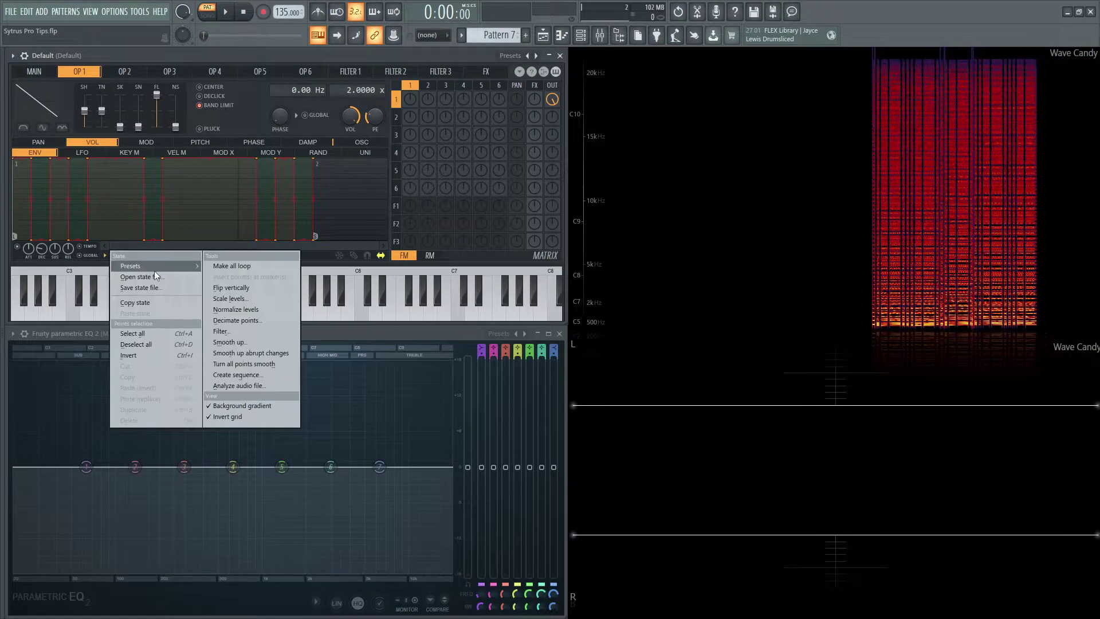
mouse_move(155, 265)
click(270, 431)
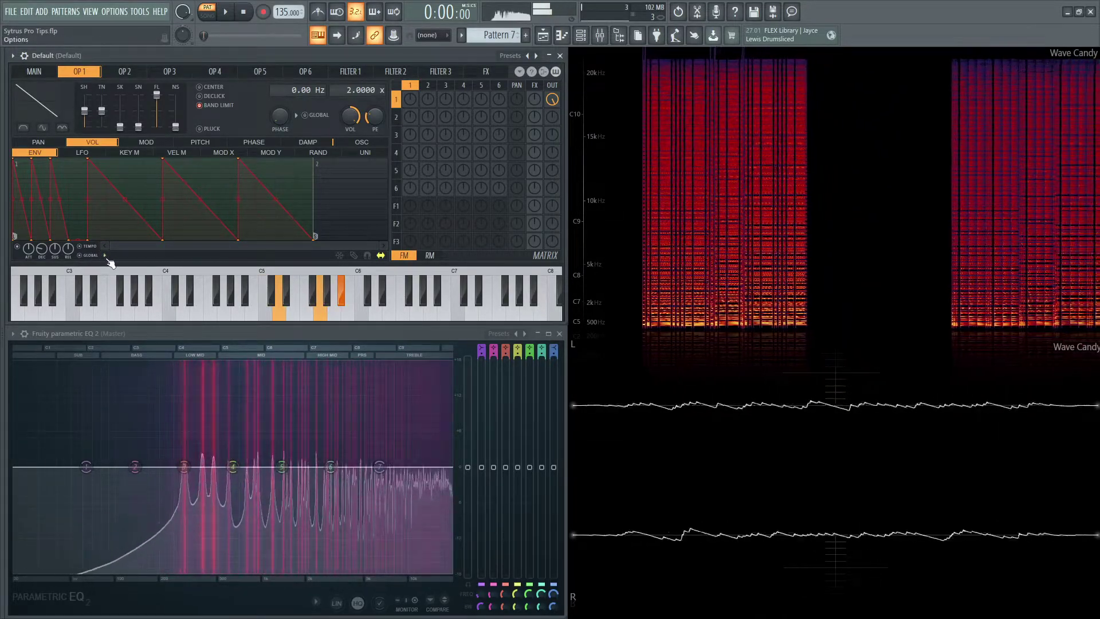
click(106, 257)
mouse_move(151, 265)
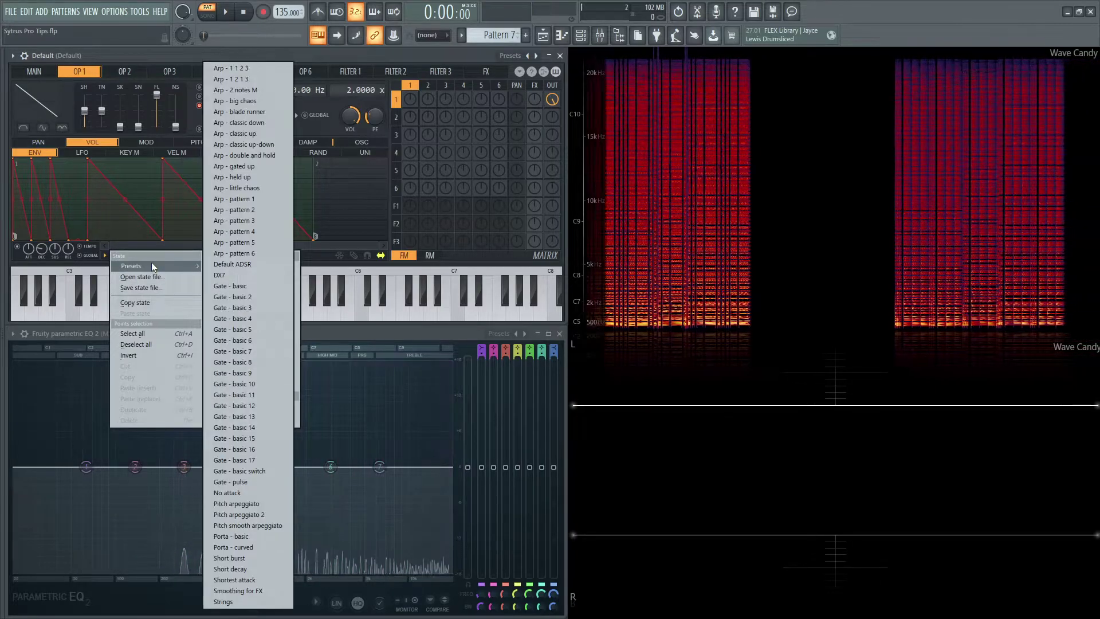
click(251, 211)
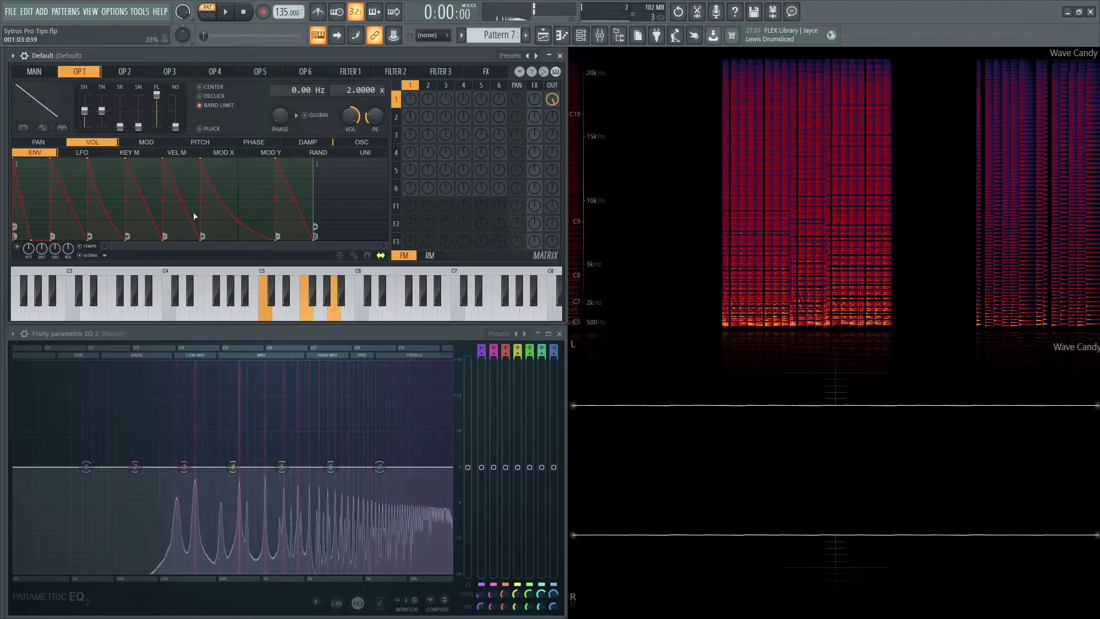
Load the Arp - classic up preset into operator 1's volume envelope and audition it with a chord
click(108, 258)
mouse_move(166, 266)
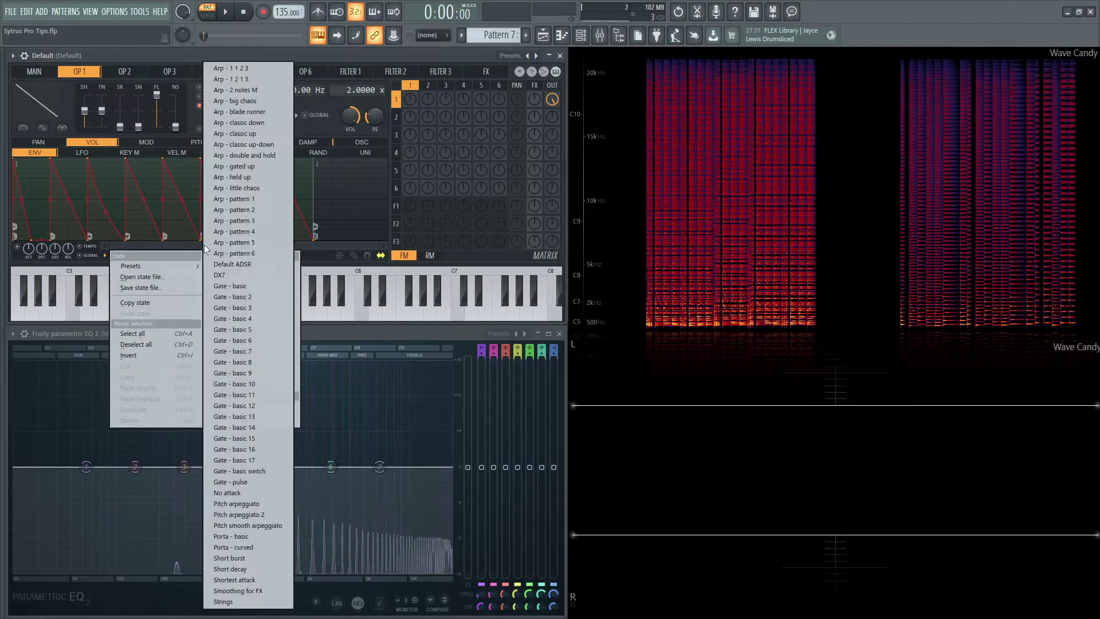
click(266, 134)
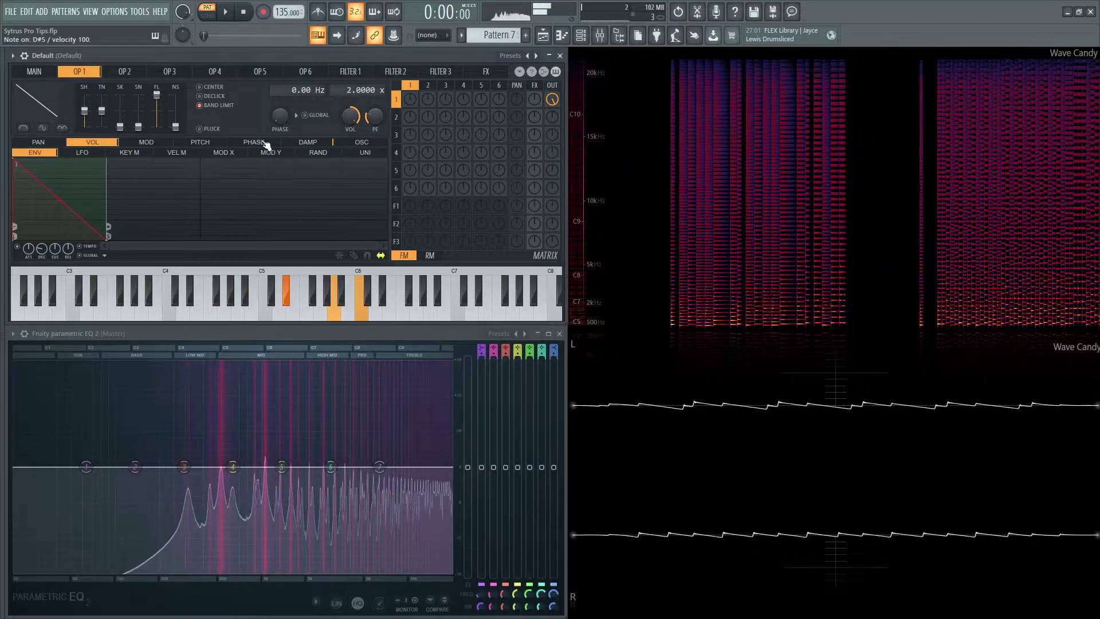
key(alt+F8)
key(alt+F8)
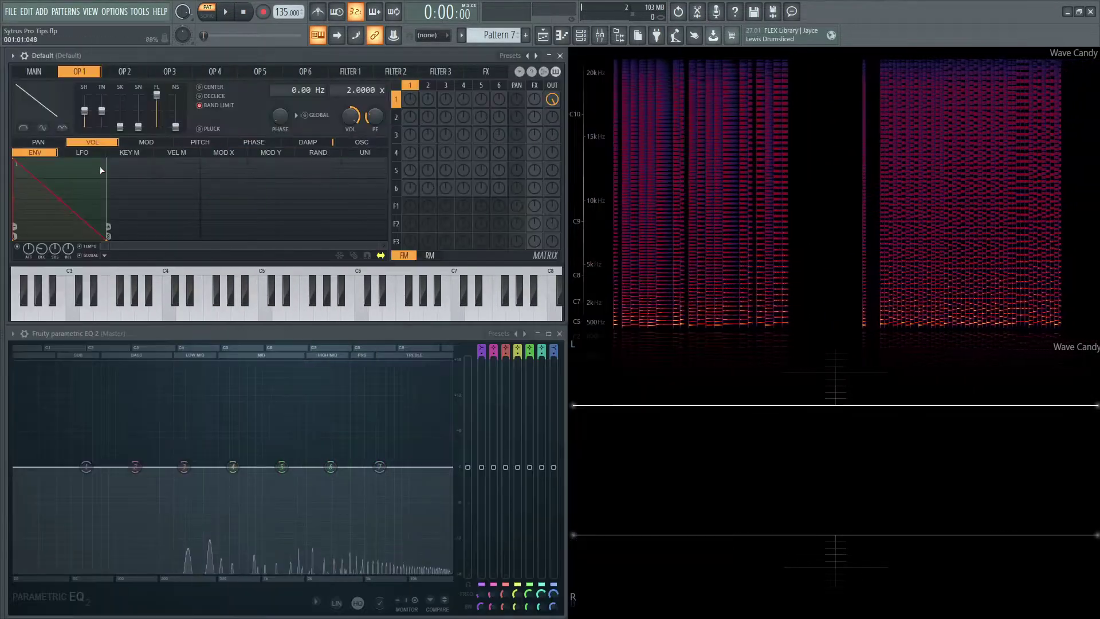
Examine the arpeggiator settings in the channel's miscellaneous functions and return to the operator 1 volume envelope
click(107, 256)
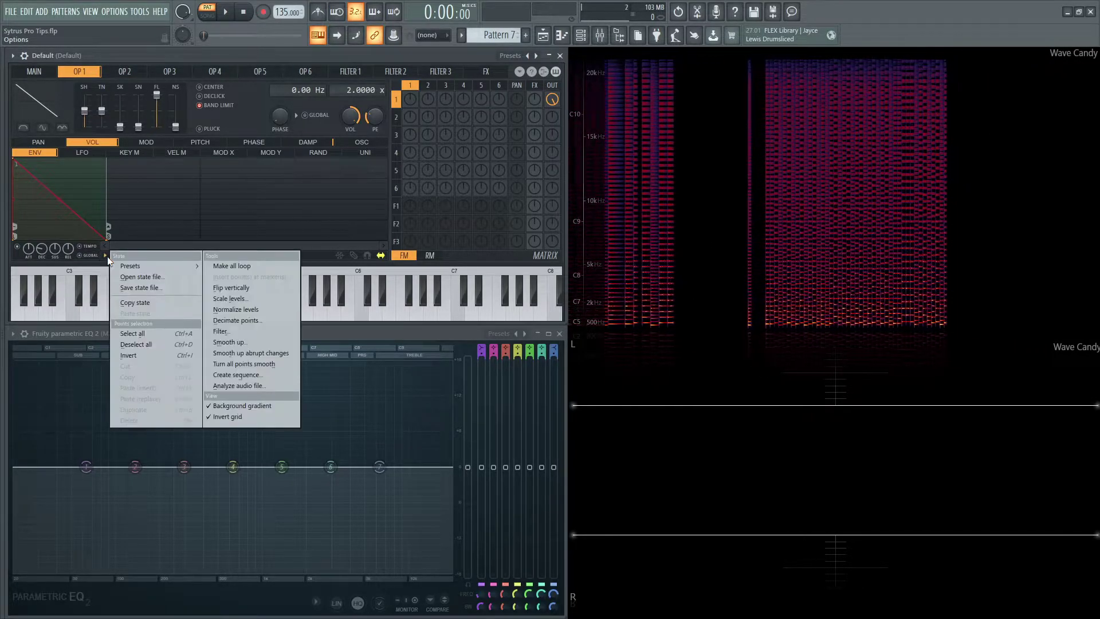
click(280, 59)
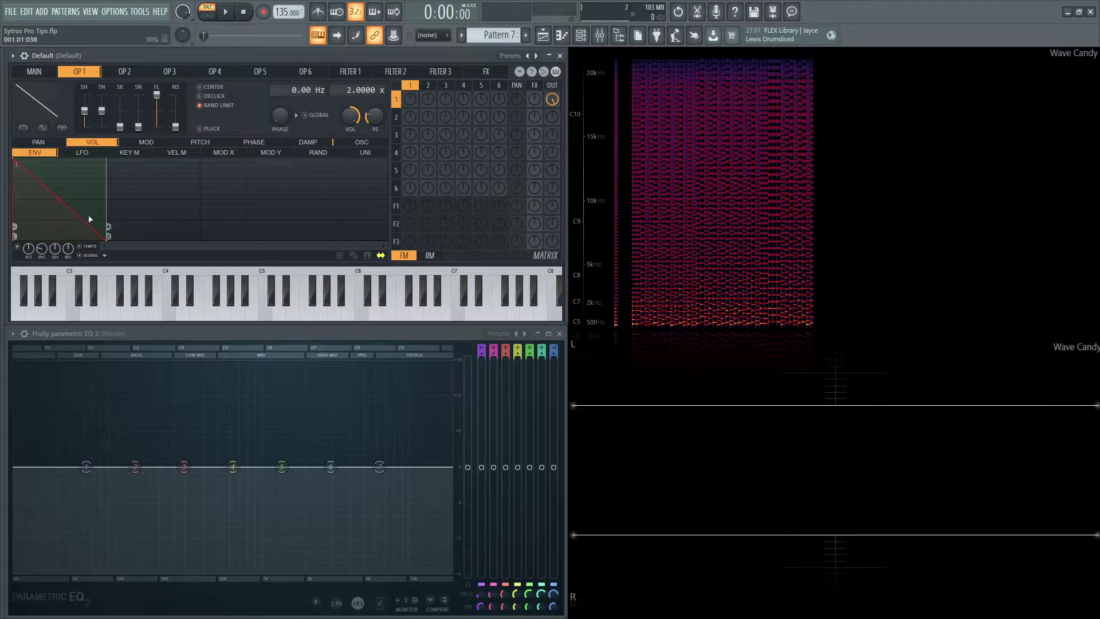
click(24, 56)
click(49, 76)
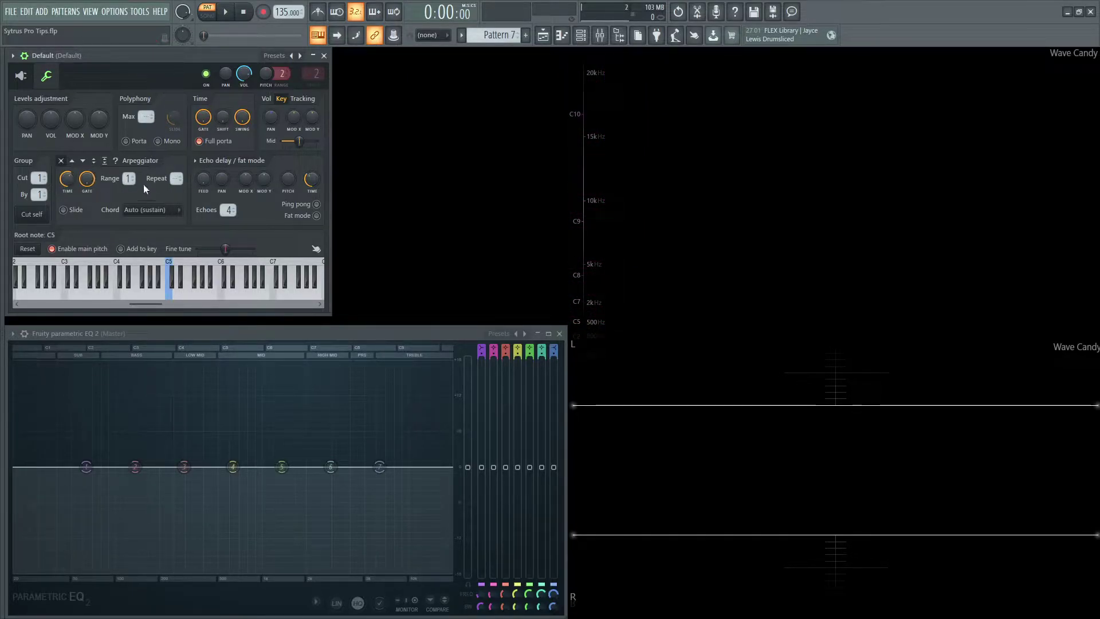
click(22, 76)
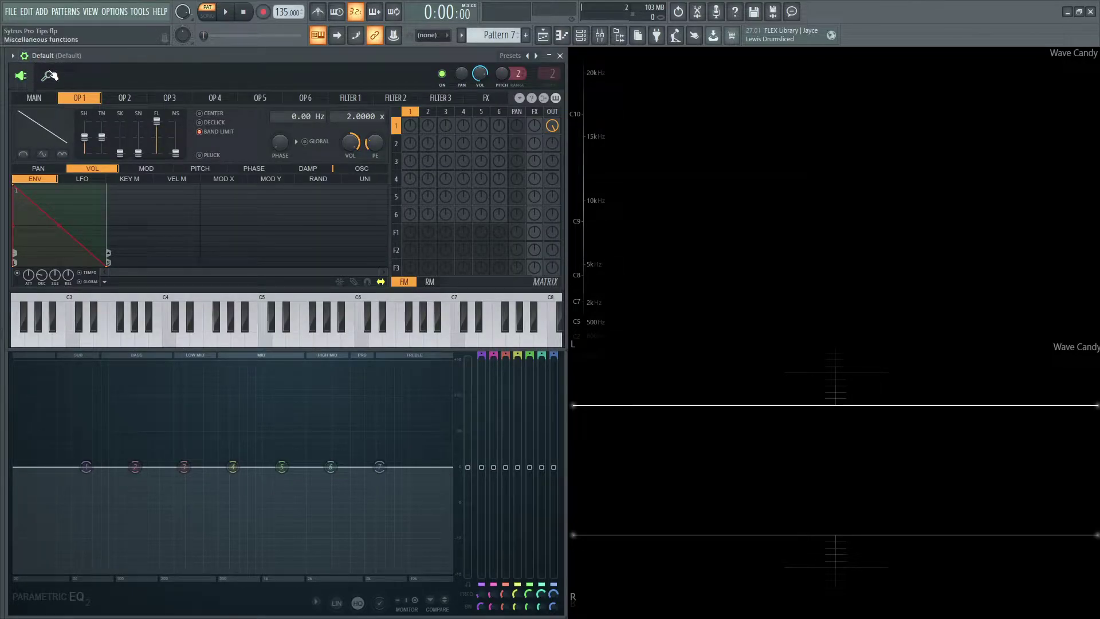
click(24, 56)
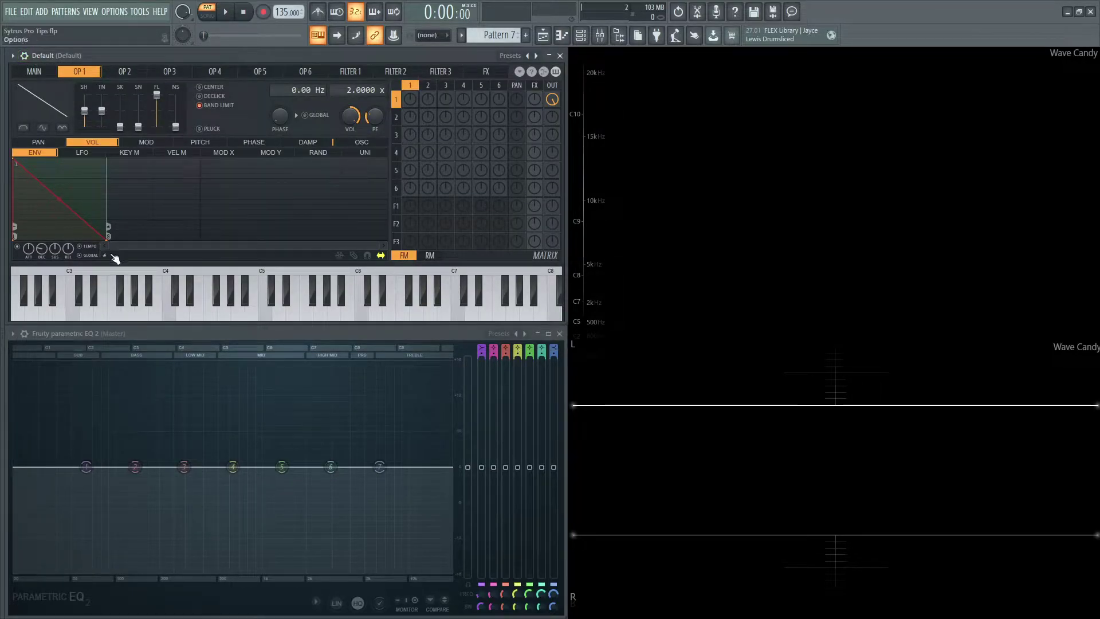
Play chords to audition the arpeggio set in operator 1's volume envelope
key(q)
key(r)
key(y)
key(w)
key(7)
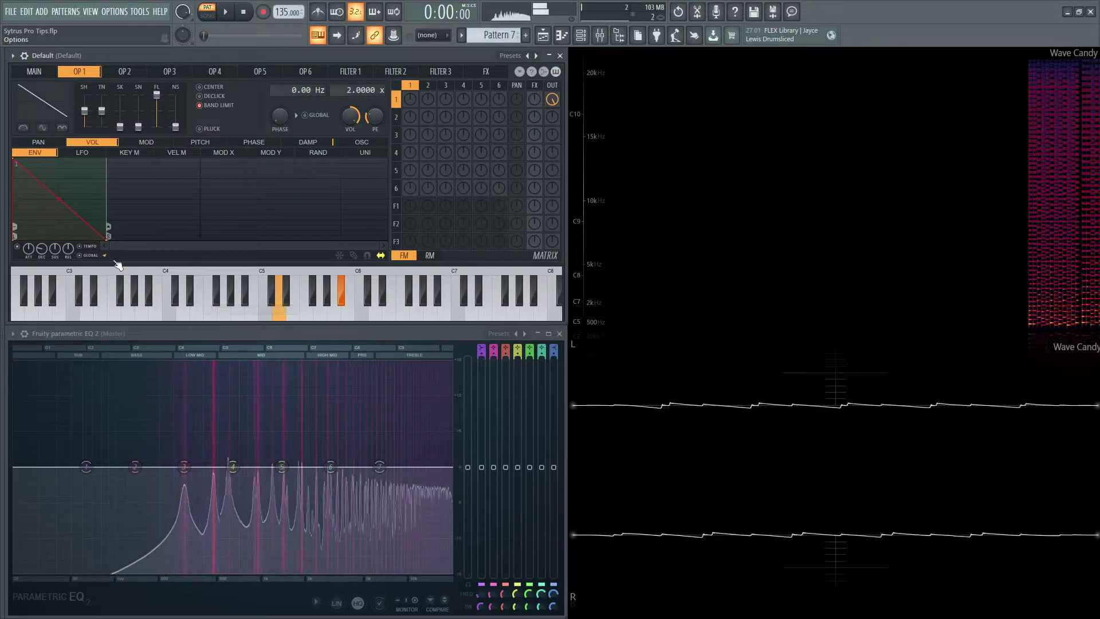
Load the Arp - classic up-down preset into operator 1's volume envelope
click(104, 255)
mouse_move(154, 265)
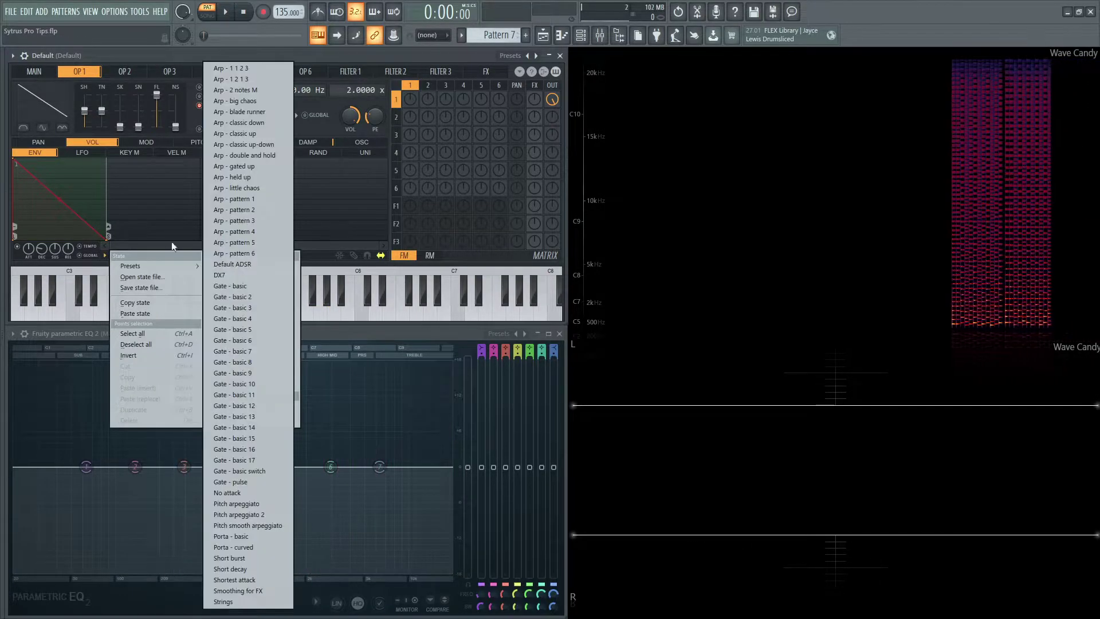
click(267, 145)
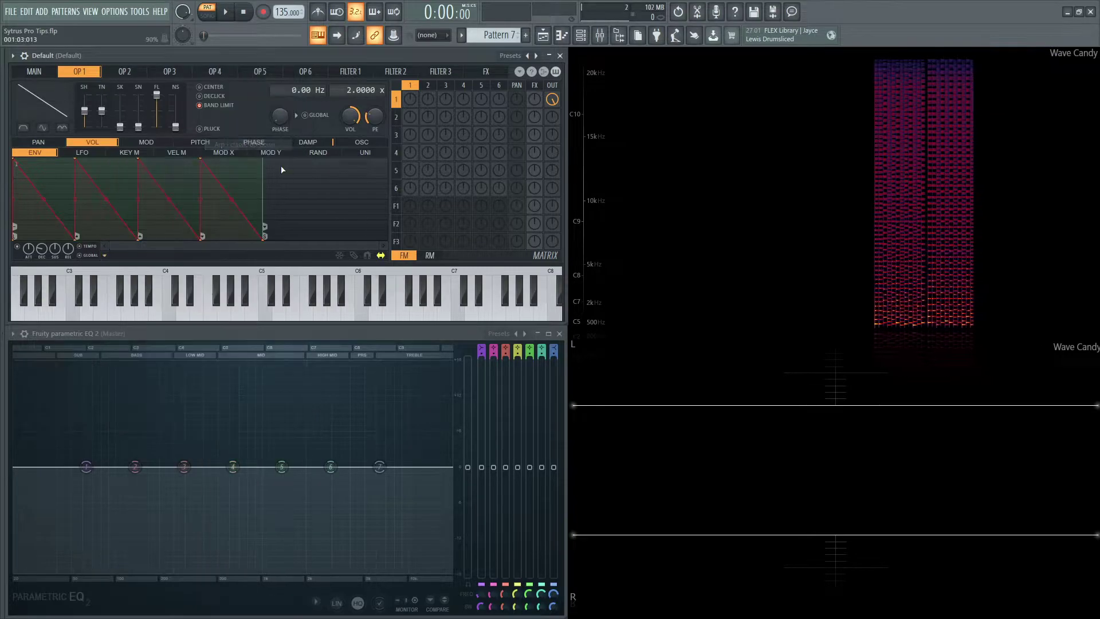
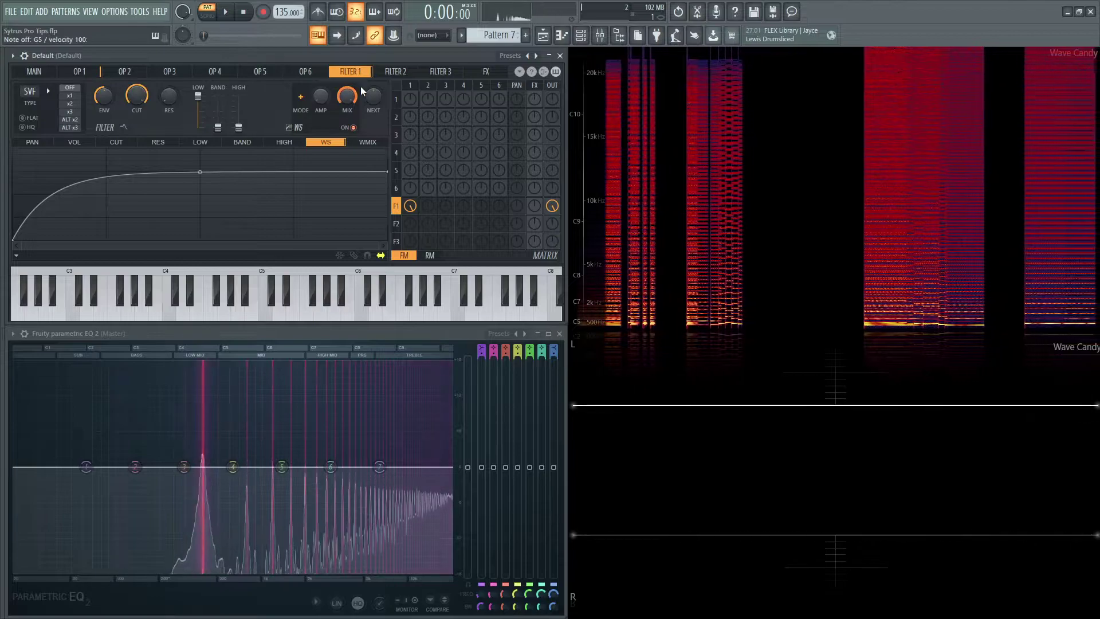
Raise Filter 1's waveshaper pre-amp and load the Waveshaper - degrade preset into its curve
key(q)
drag(320, 97, 320, 97)
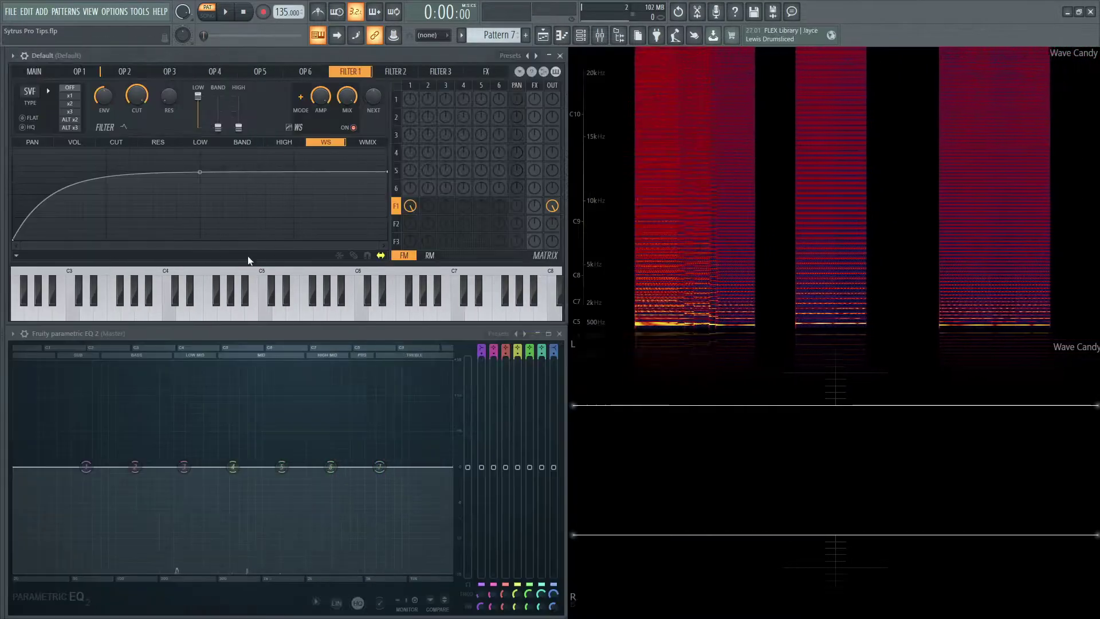
click(16, 255)
mouse_move(113, 266)
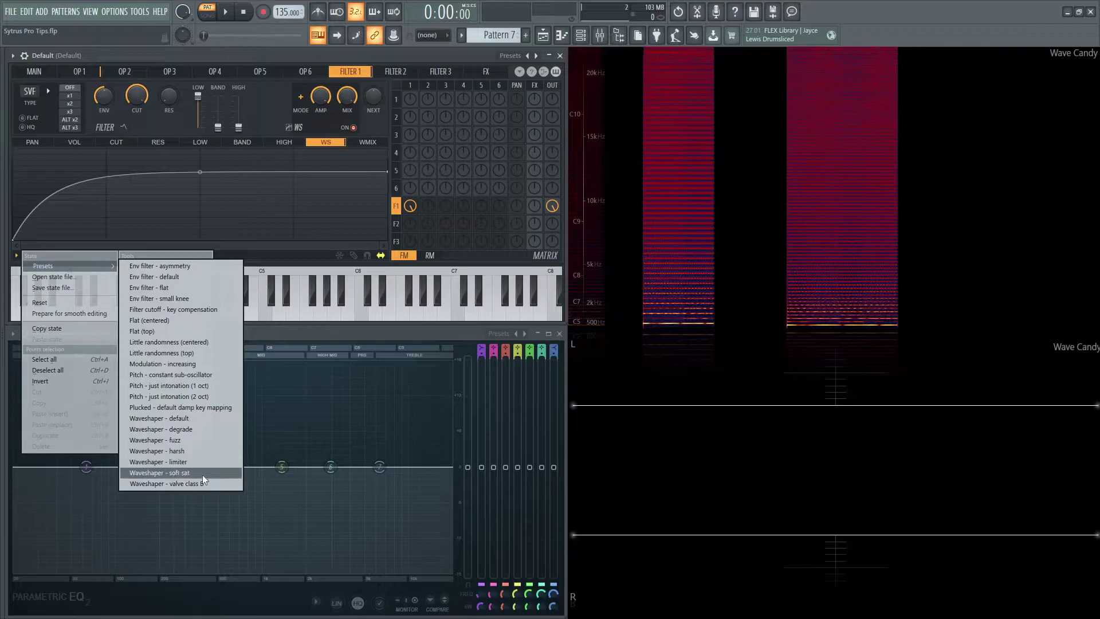
click(189, 429)
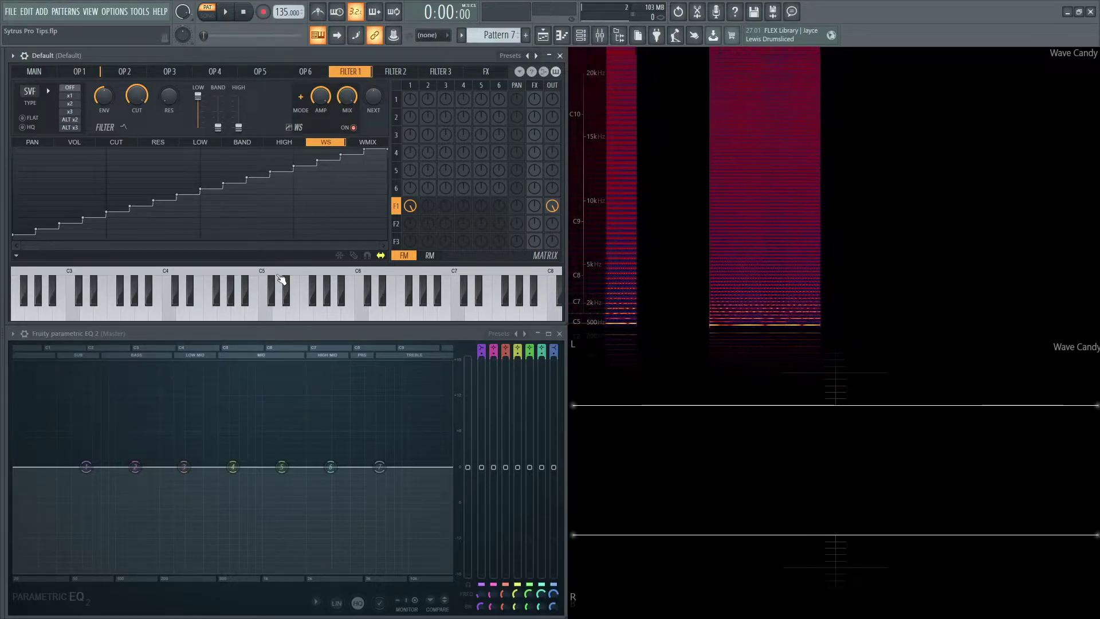
Play notes to audition the degrade waveshaper curve in Filter 1
key(t)
key(w)
key(3)
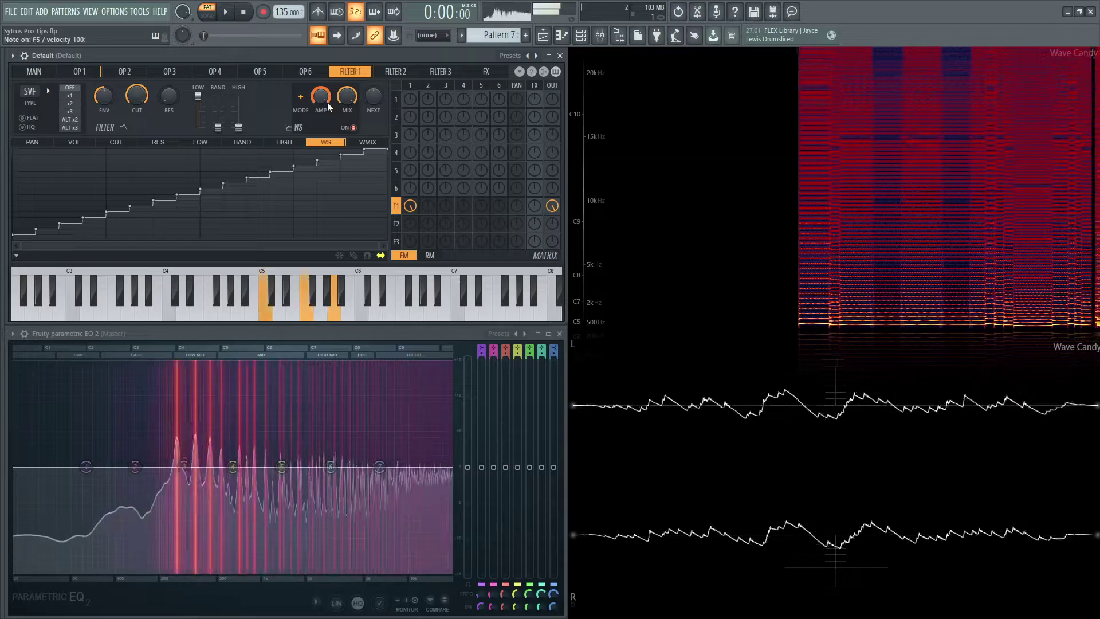
Load the Waveshaper - limiter preset into Filter 1's waveshaper curve
click(16, 255)
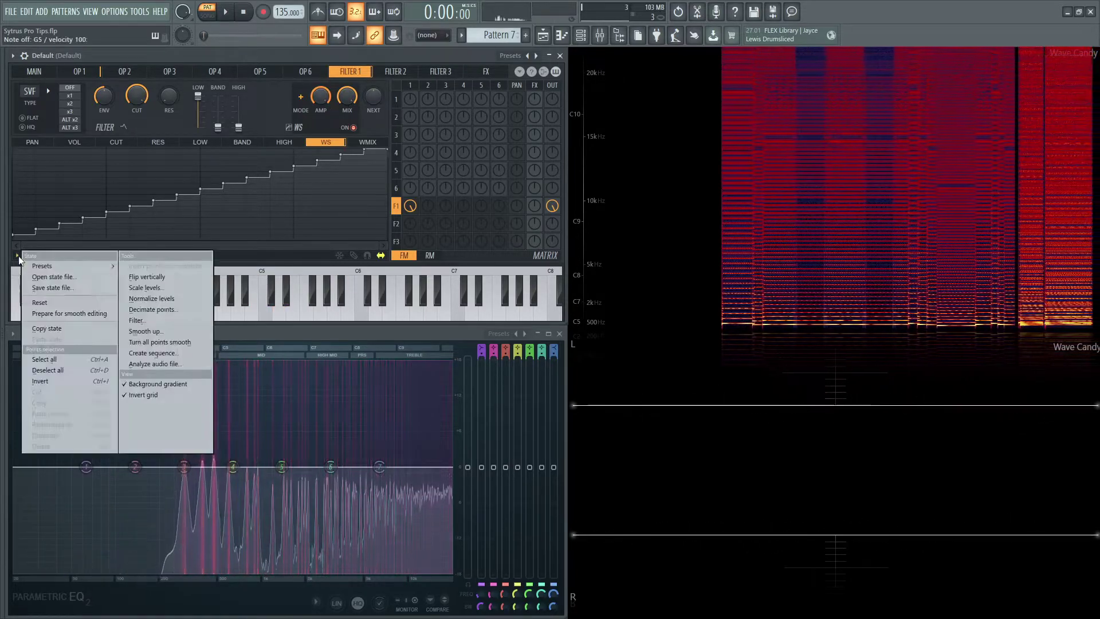
mouse_move(74, 266)
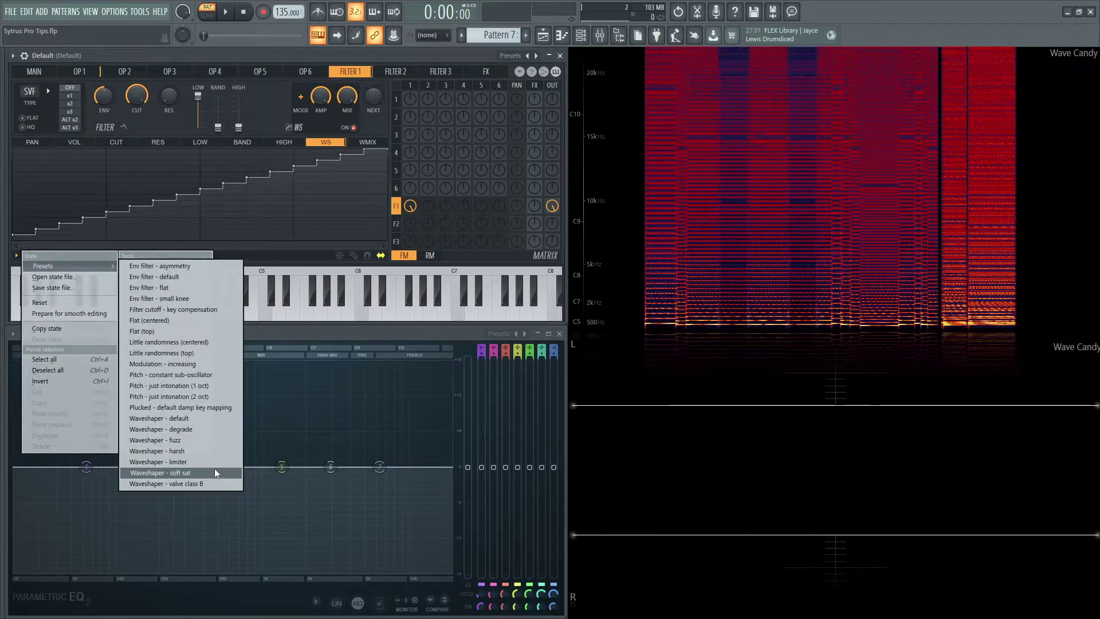
click(211, 466)
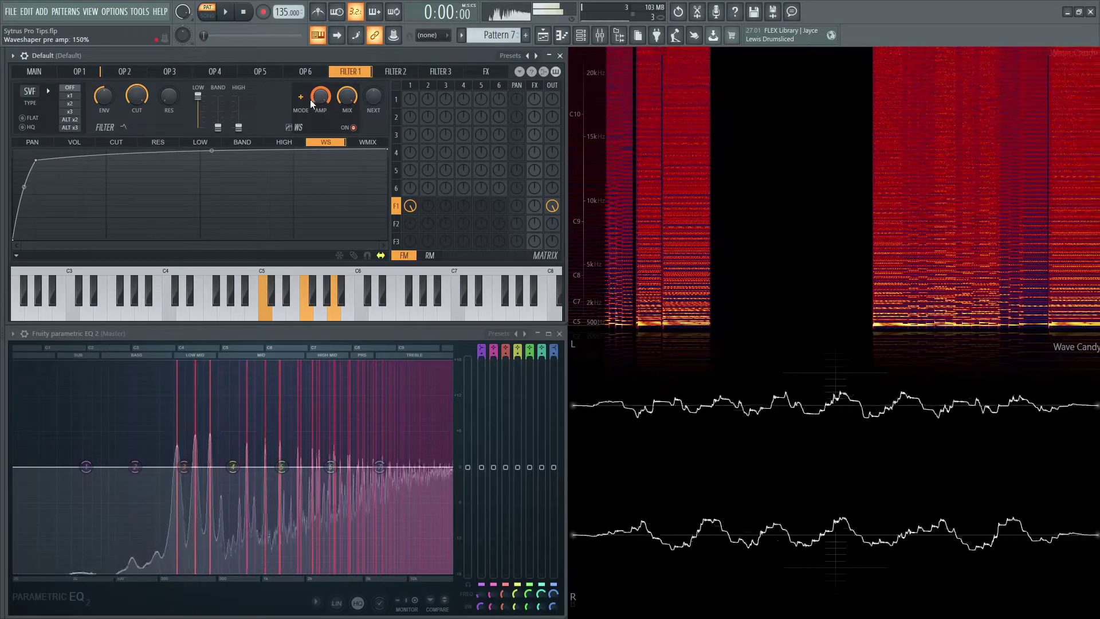
Reshape Filter 1's waveshaper curve by hand into a narrow peak at the start, a long dip to zero and a rise at the end
drag(24, 187, 24, 164)
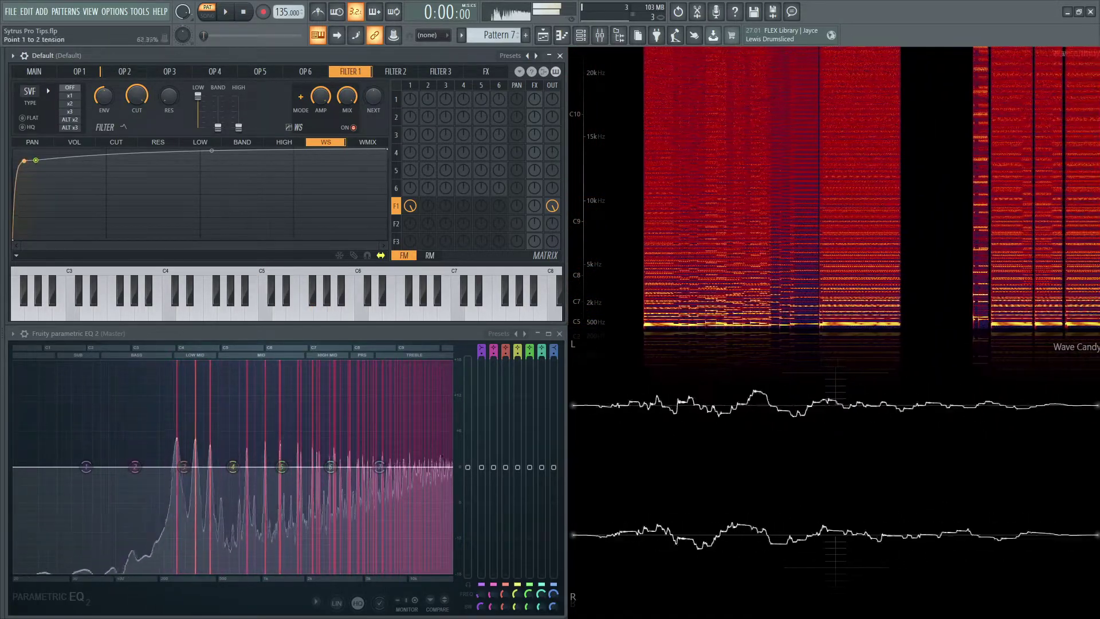
drag(27, 161, 86, 269)
right_click(85, 150)
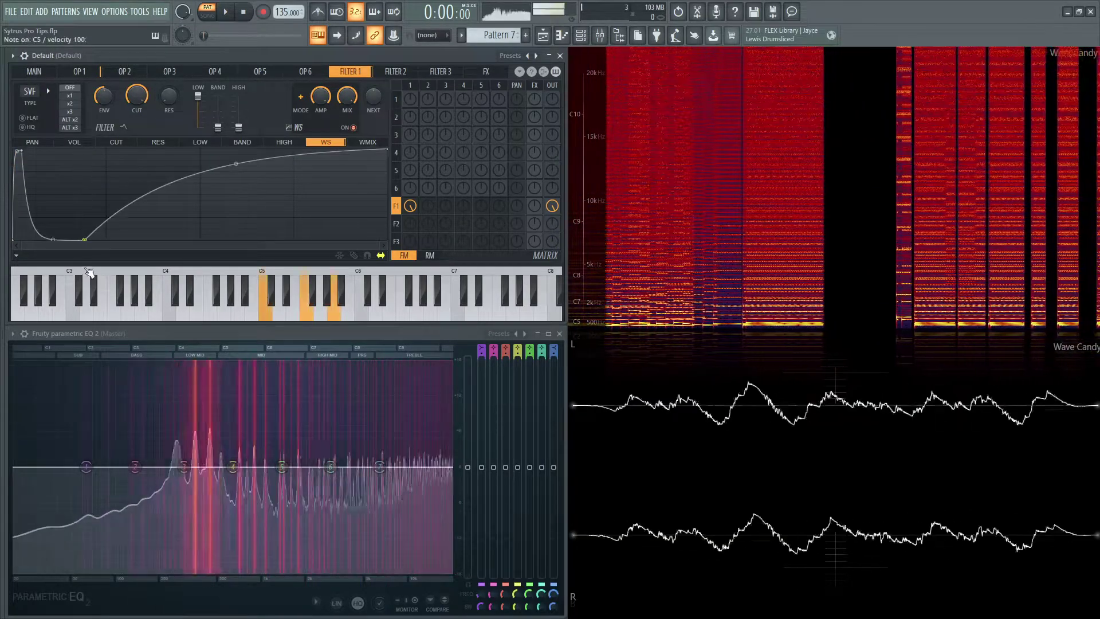
drag(235, 172, 256, 246)
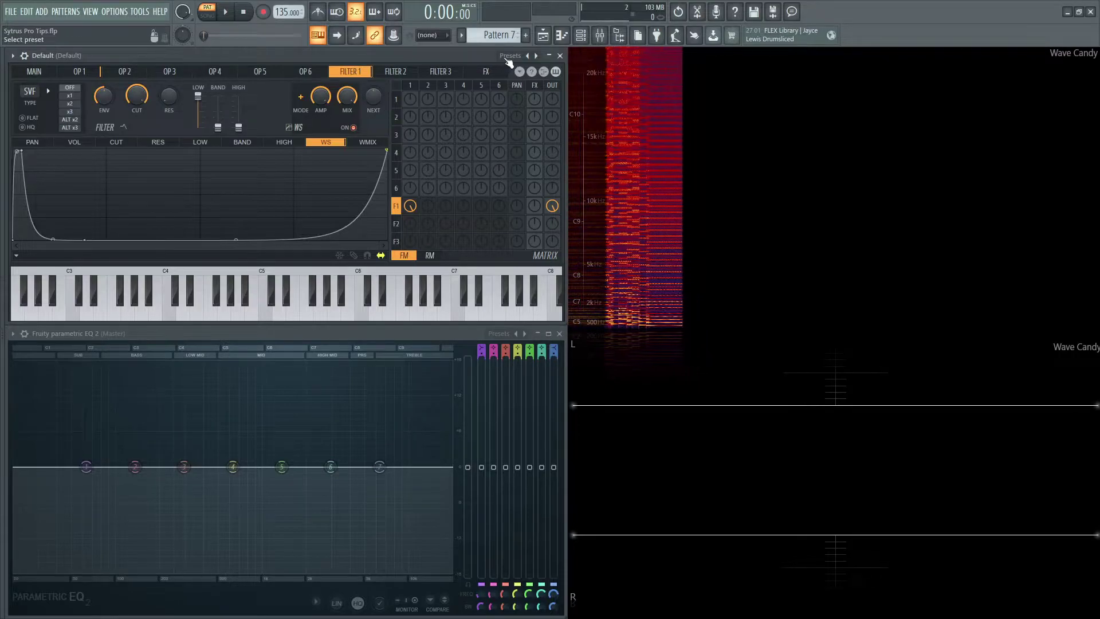
Load the Default preset and check operator 1's waveform shape options without changing the shape
click(510, 55)
click(524, 359)
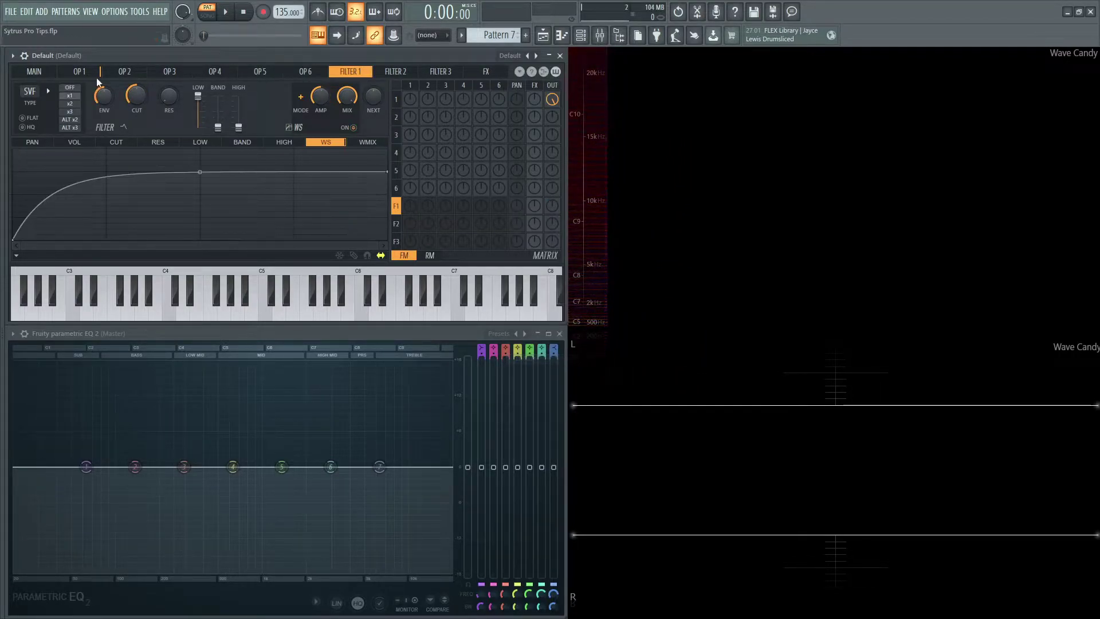
click(89, 71)
right_click(39, 106)
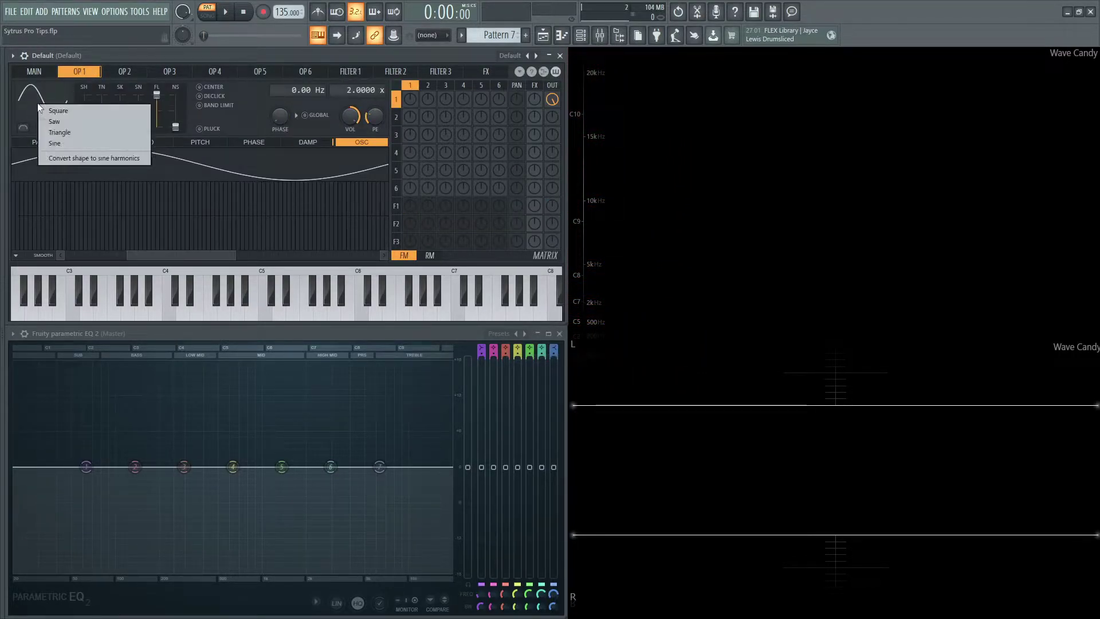
click(191, 63)
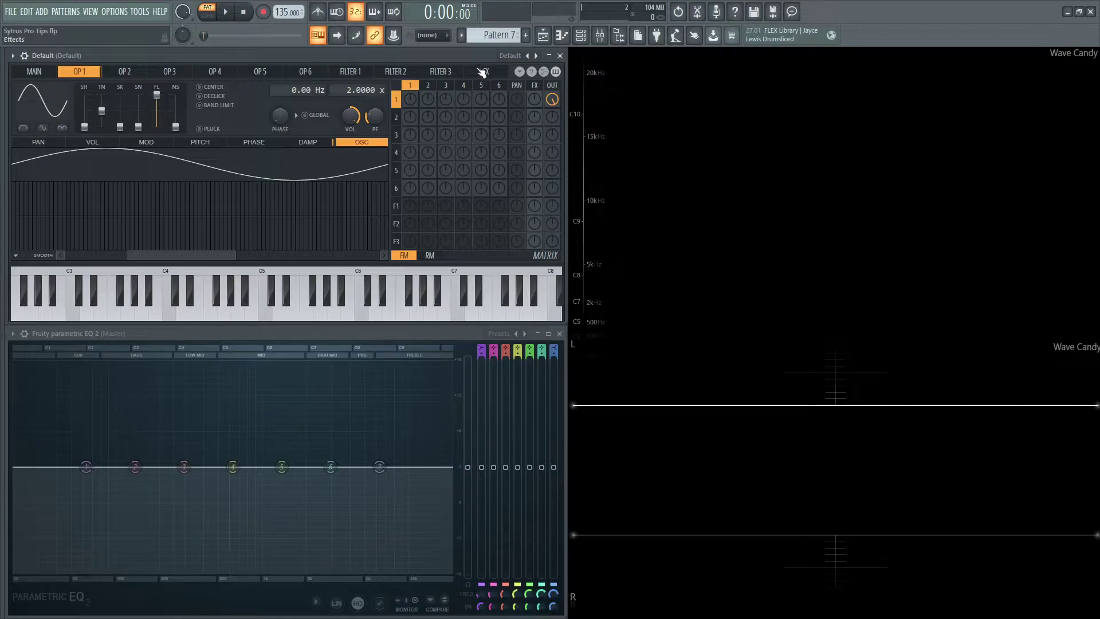
Randomize operator 1's waveform settings four times, playing notes to audition each result
click(519, 72)
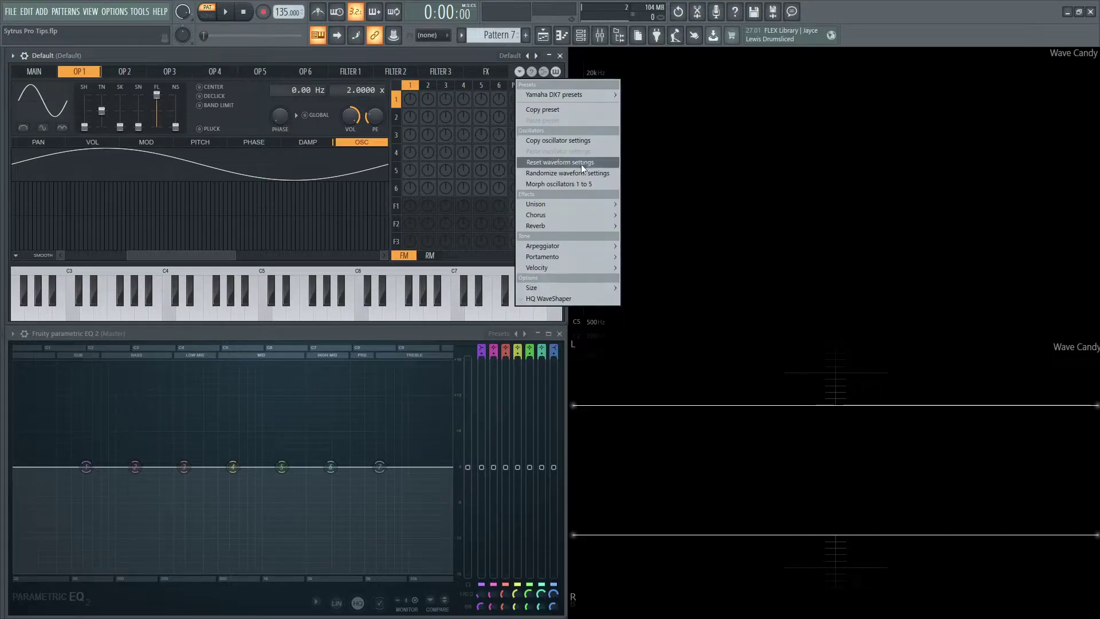
click(605, 174)
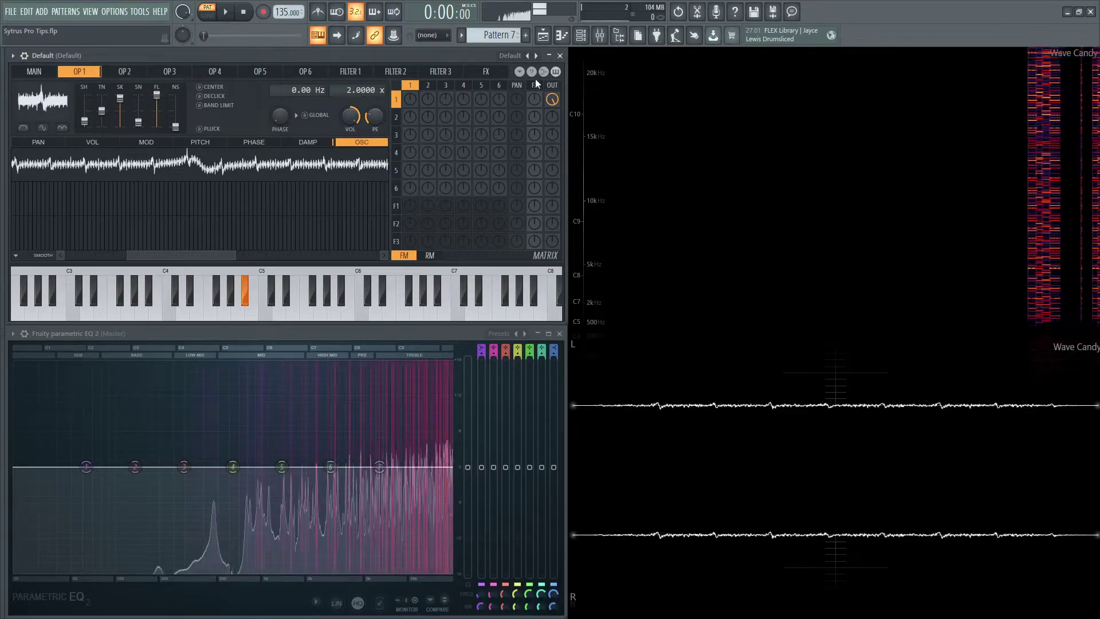
click(519, 72)
click(568, 173)
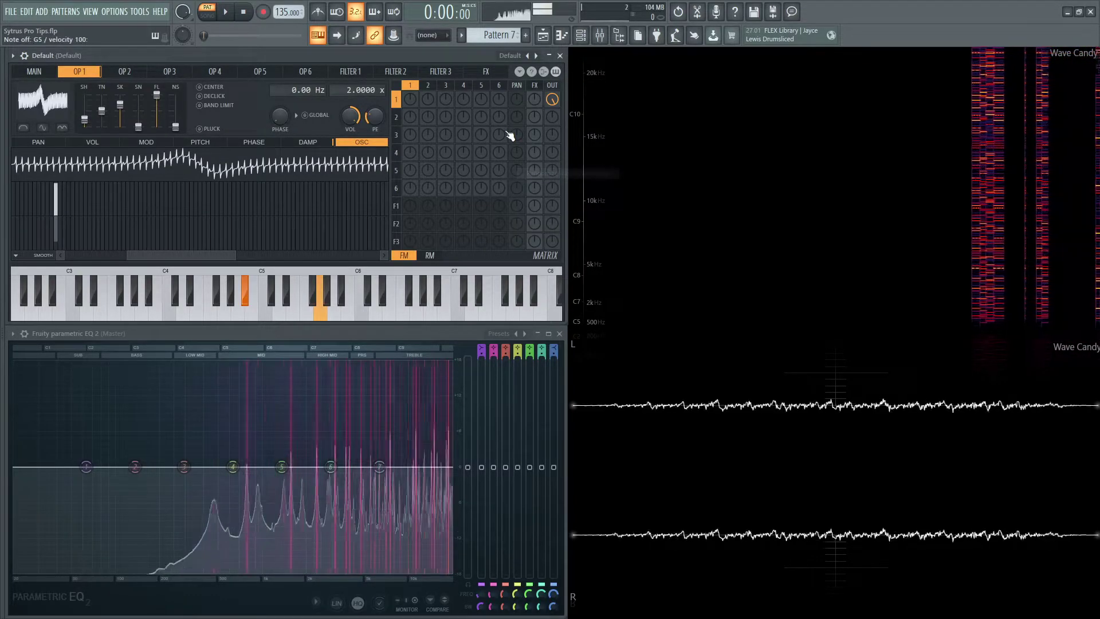
click(519, 72)
click(554, 174)
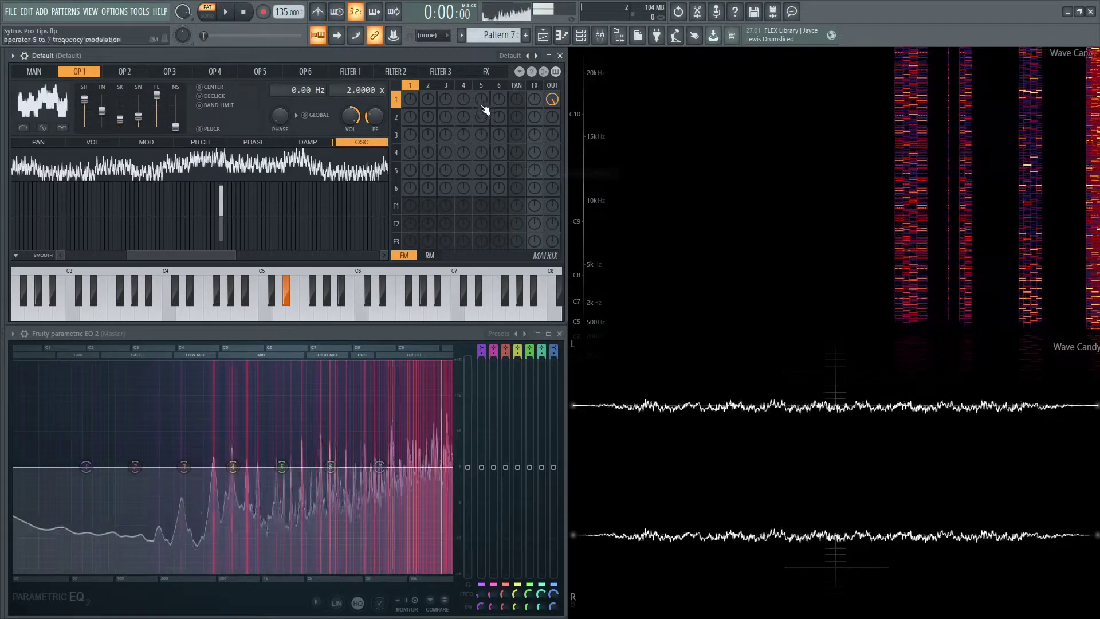
click(519, 72)
click(542, 177)
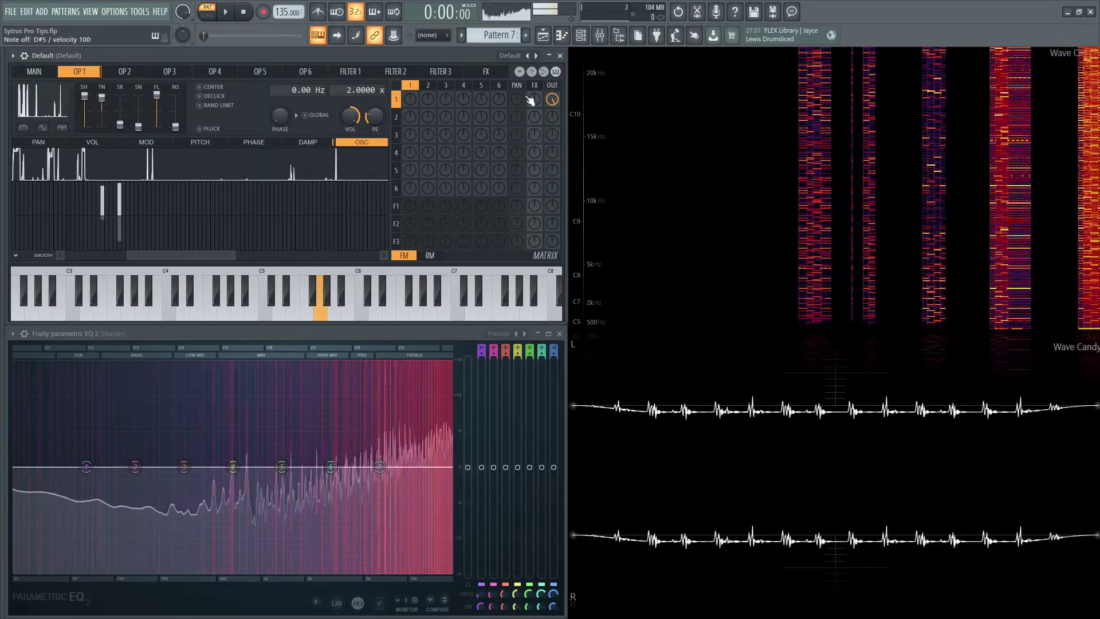
Set operator 1's frequency ratio to 1.0000x and the main unison order to 2
click(33, 71)
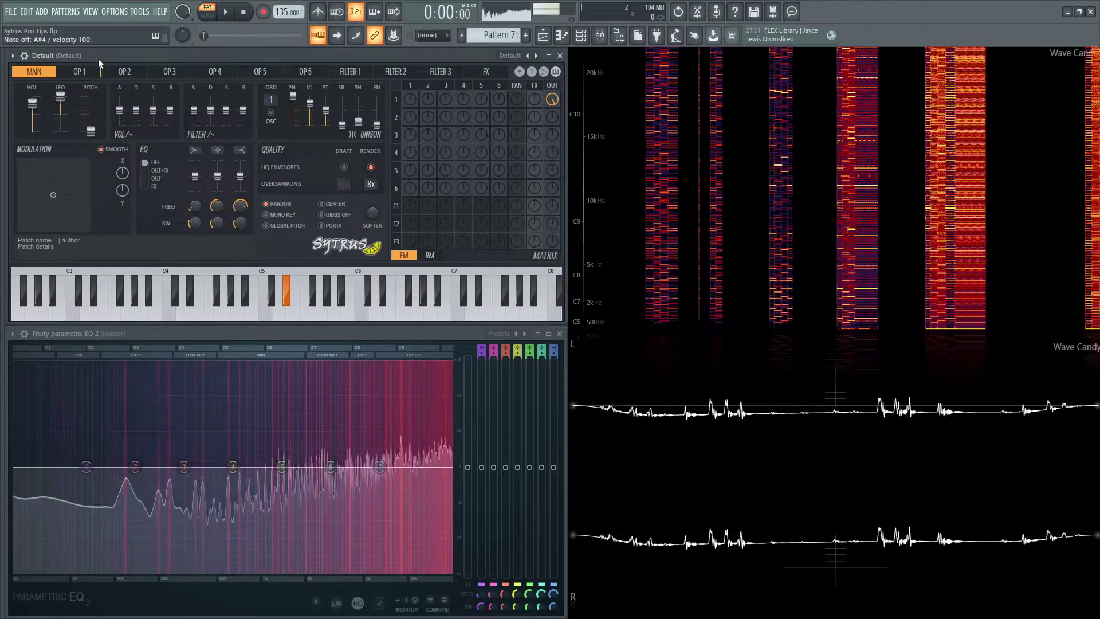
click(79, 71)
drag(350, 96, 350, 109)
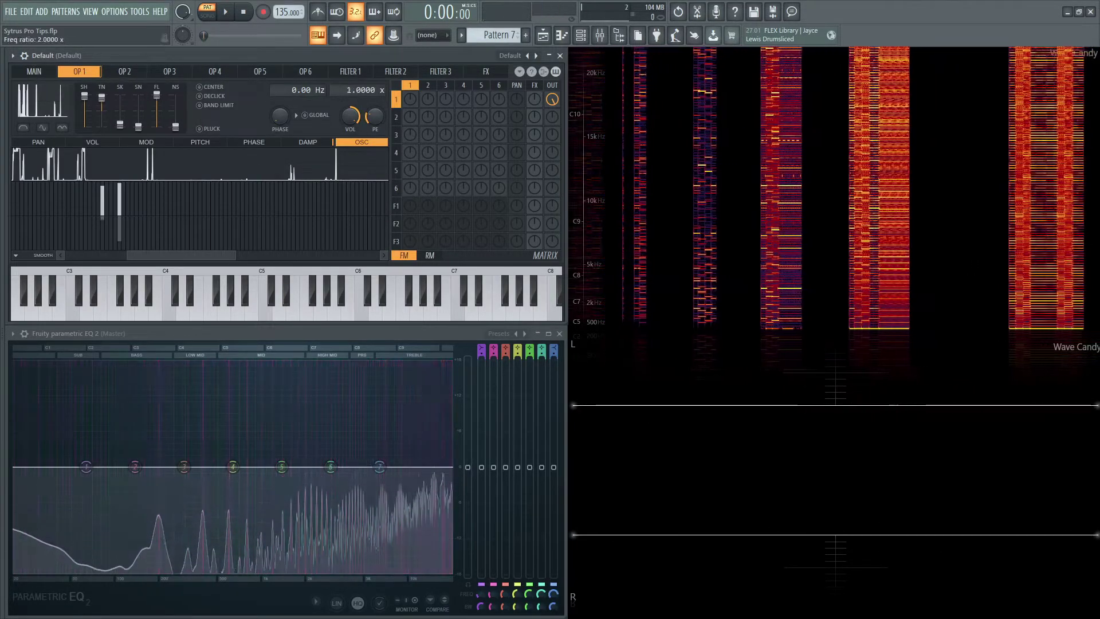
click(47, 72)
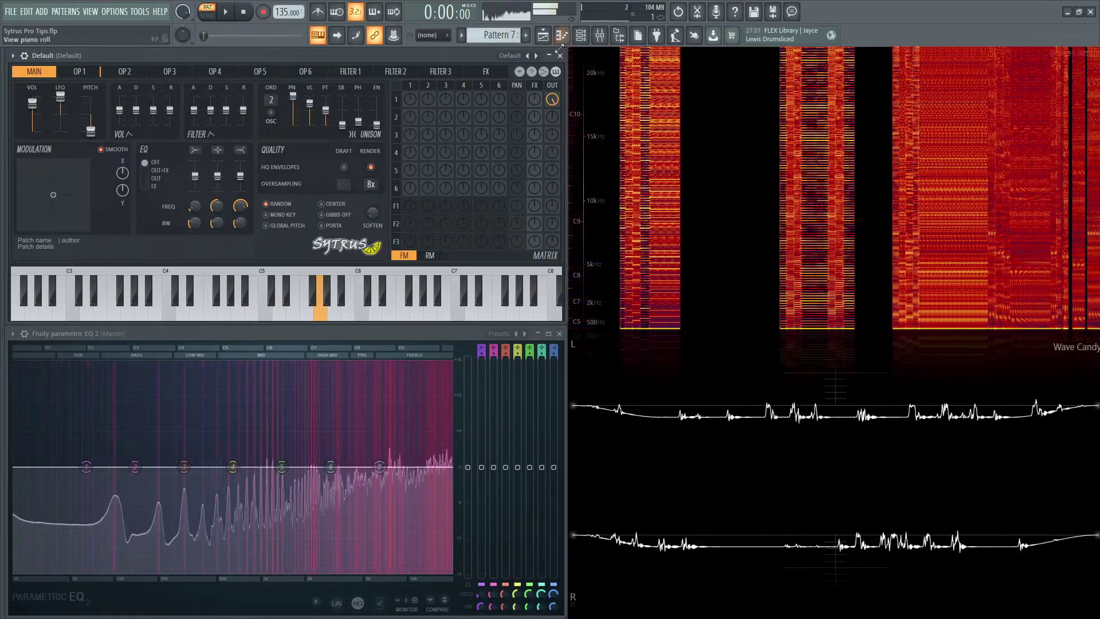
Turn up operator 1's send to the effects in the matrix and load a reverb preset
drag(534, 100, 534, 78)
click(522, 73)
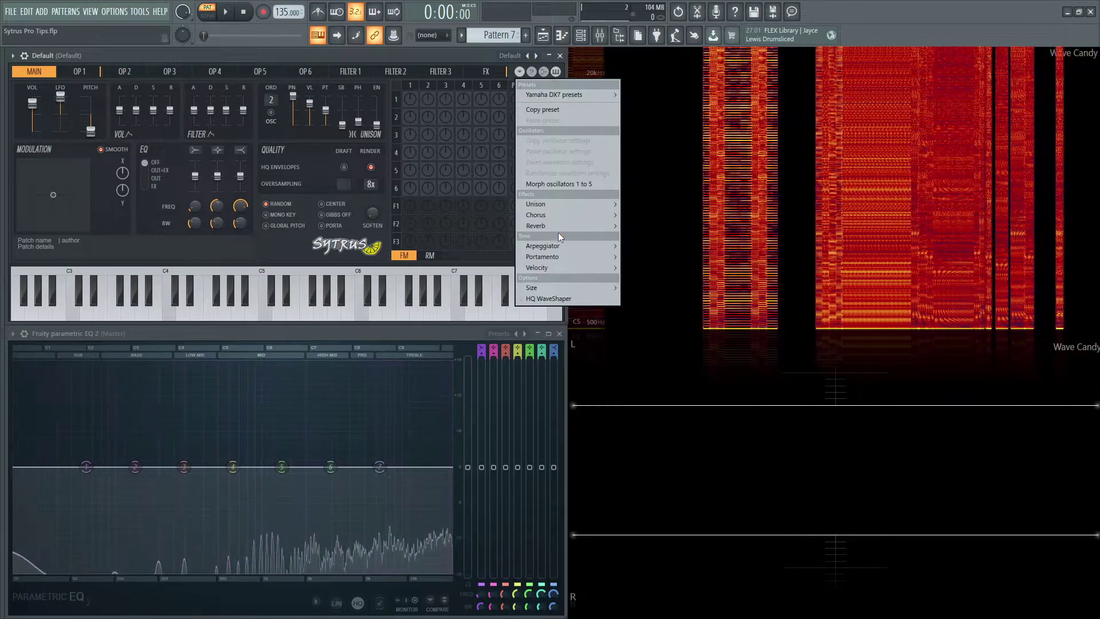
mouse_move(560, 225)
click(645, 247)
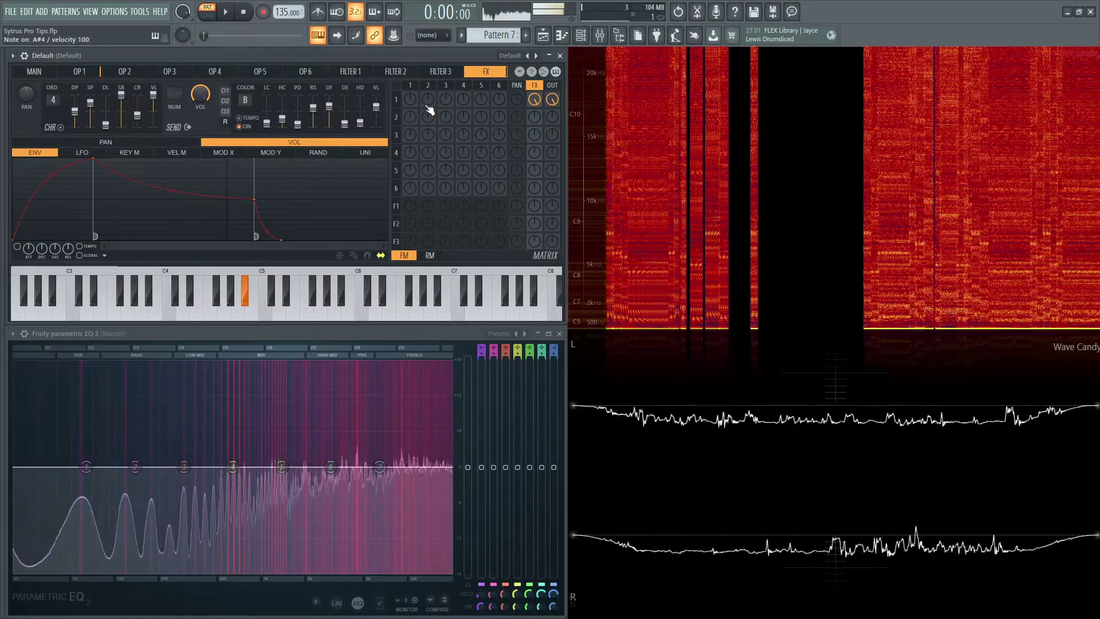
Convert operator 1's waveform shape to sine harmonics and redraw the levels of its lowest harmonics
click(91, 72)
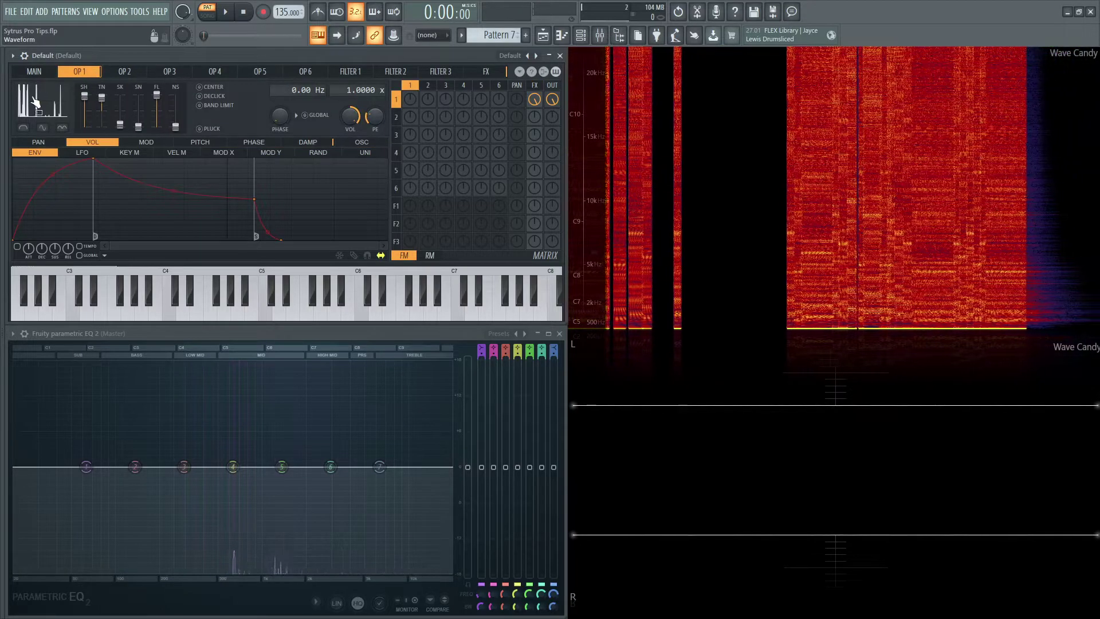
click(33, 96)
click(82, 145)
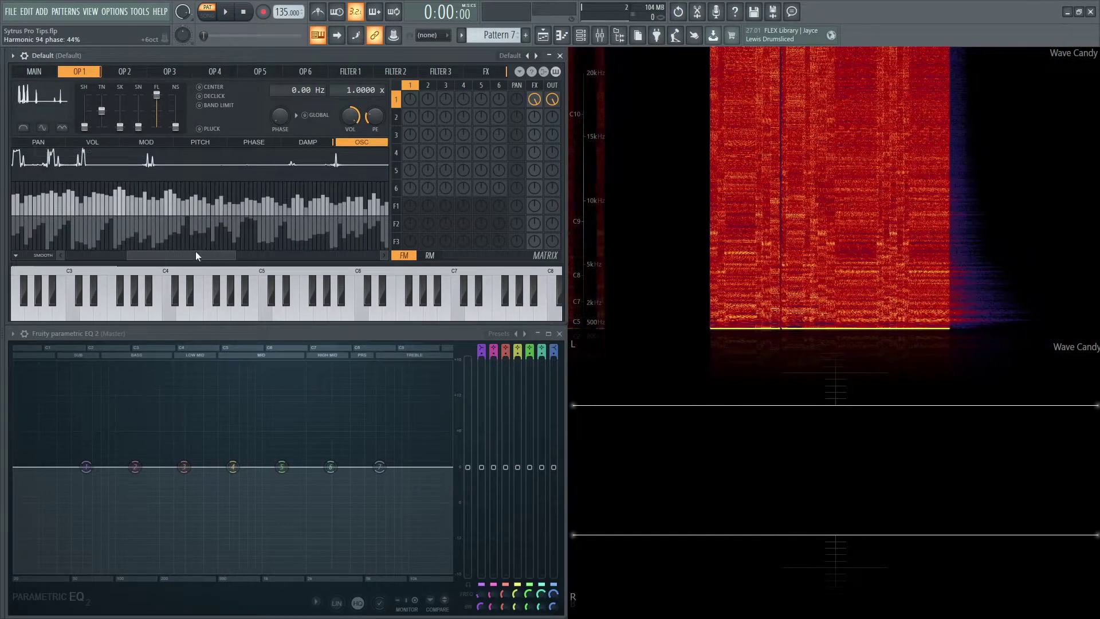
drag(197, 252, 23, 250)
mouse_move(67, 204)
mouse_down()
mouse_move(184, 215)
mouse_move(40, 198)
mouse_move(54, 198)
mouse_up()
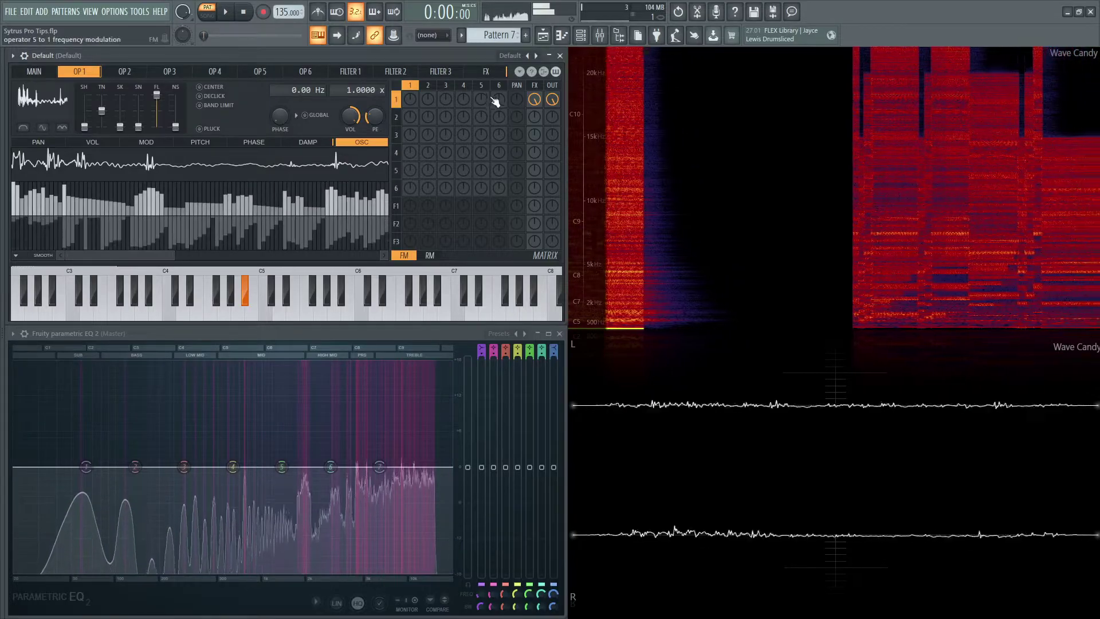
Raise the reverb volume level in the effects settings
click(486, 72)
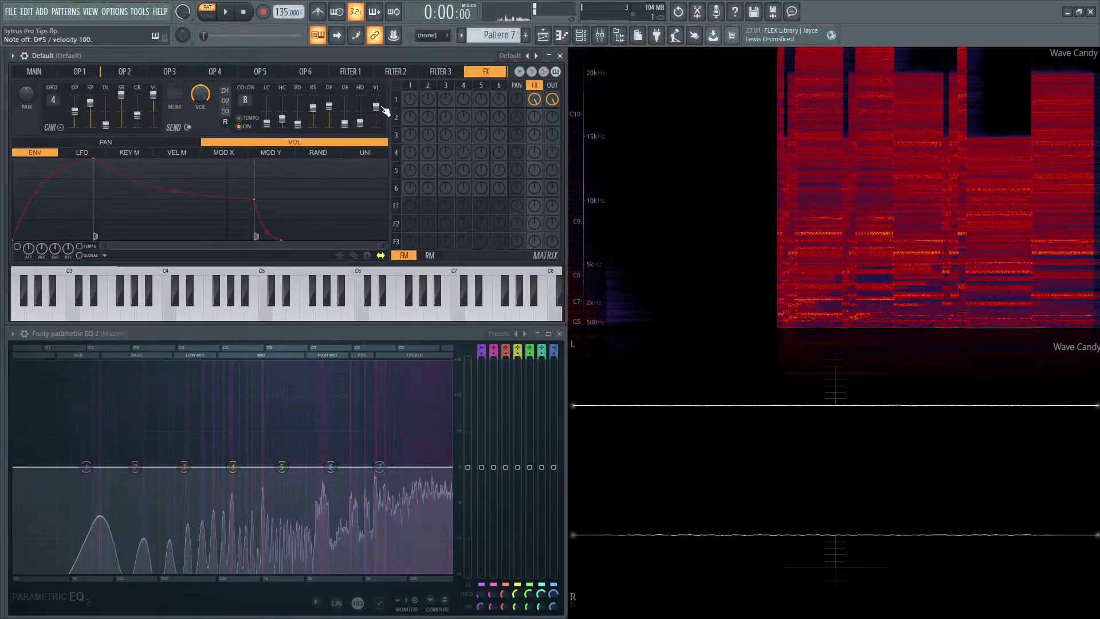
drag(376, 101, 376, 98)
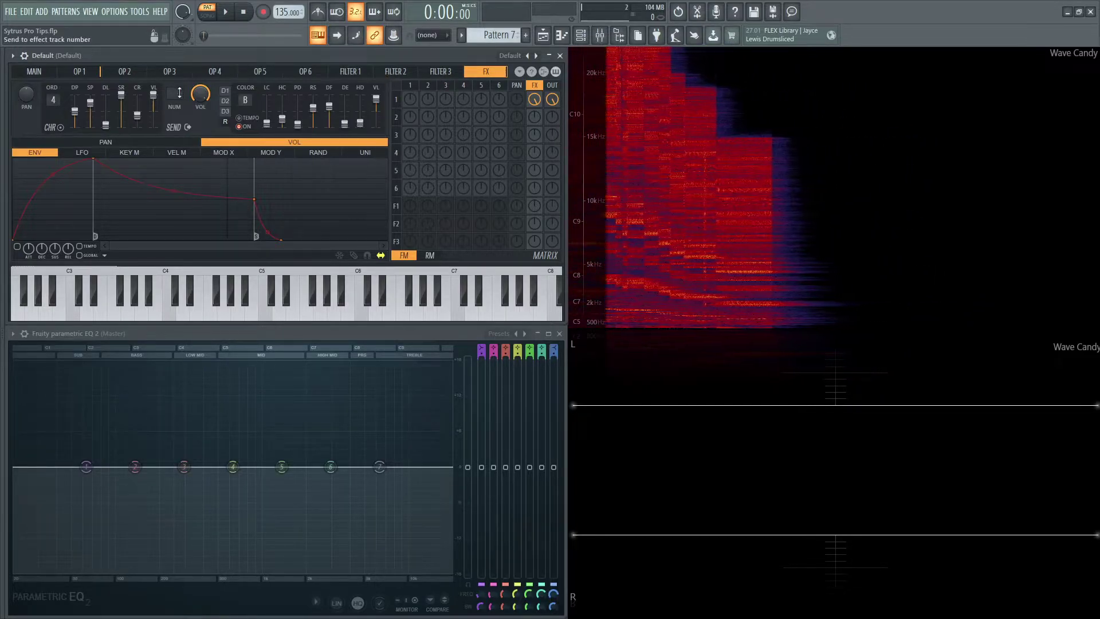
Set the effect send number to 1, show the mixer and lower the Insert 3 fader to -16.8 dB
key(F9)
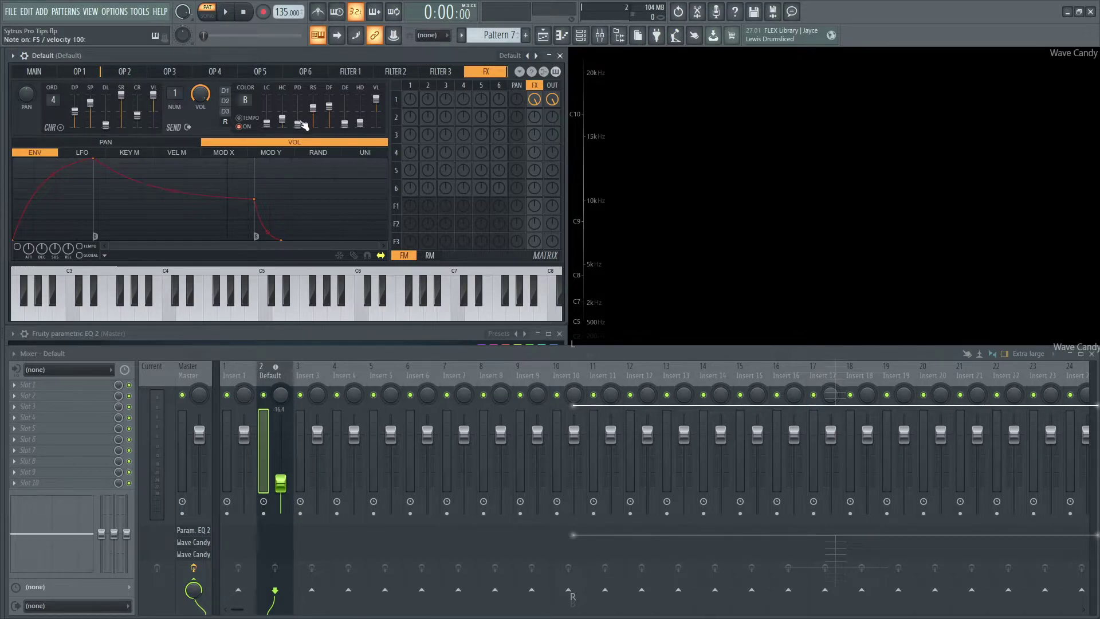
drag(316, 431, 319, 482)
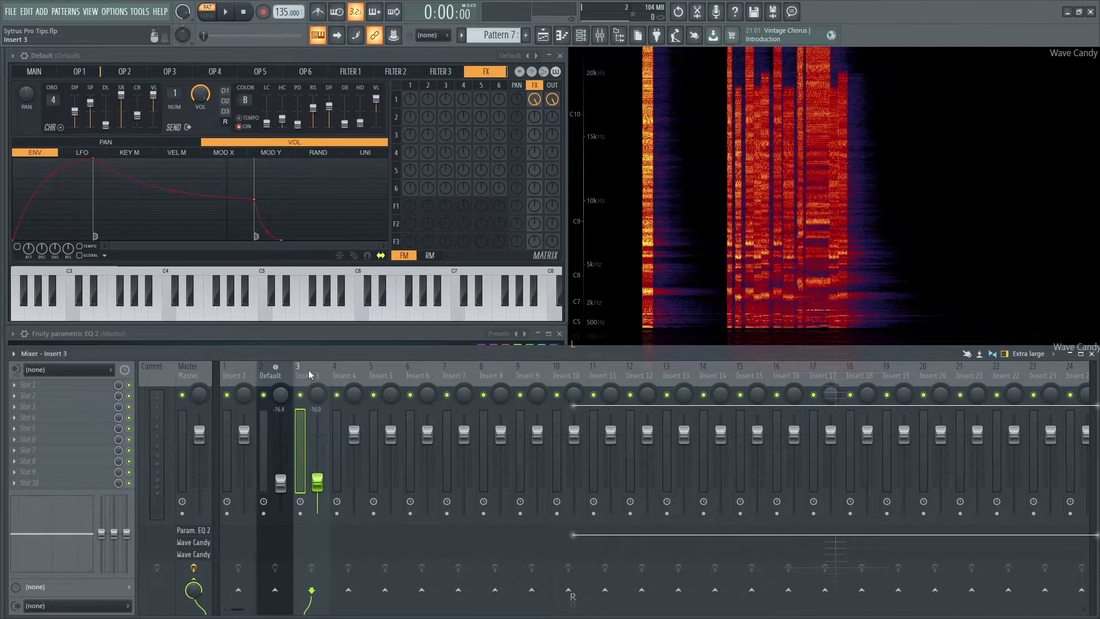
Set the effect send number to -1 and lower the Insert 1 fader to -13.5 dB while playing notes
click(174, 93)
drag(175, 93, 175, 106)
key(w)
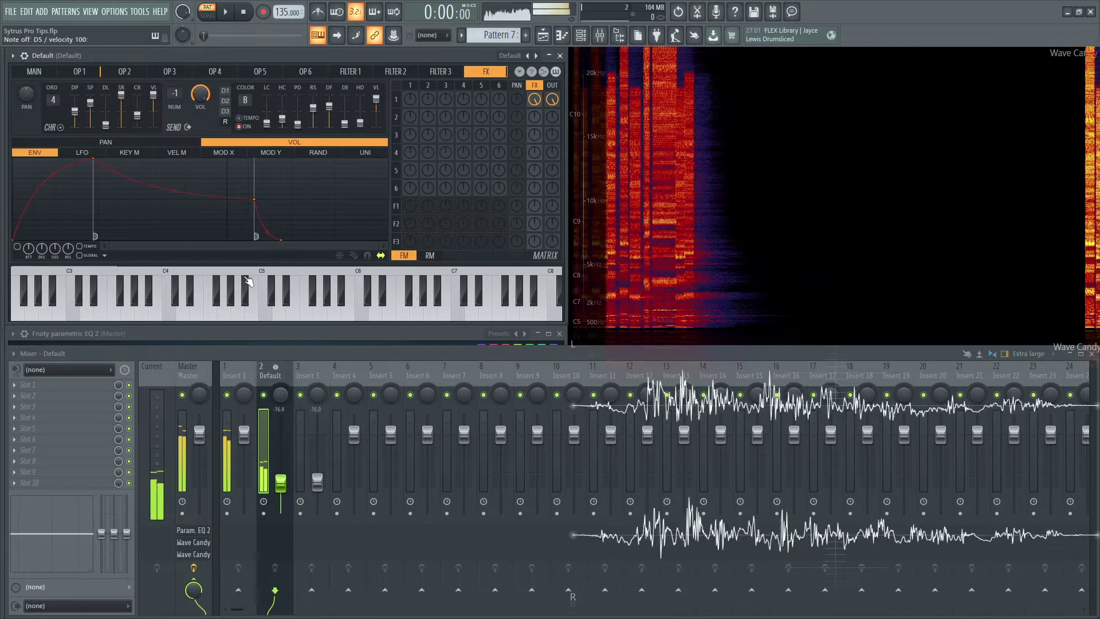
drag(248, 435, 251, 475)
key(r)
key(w)
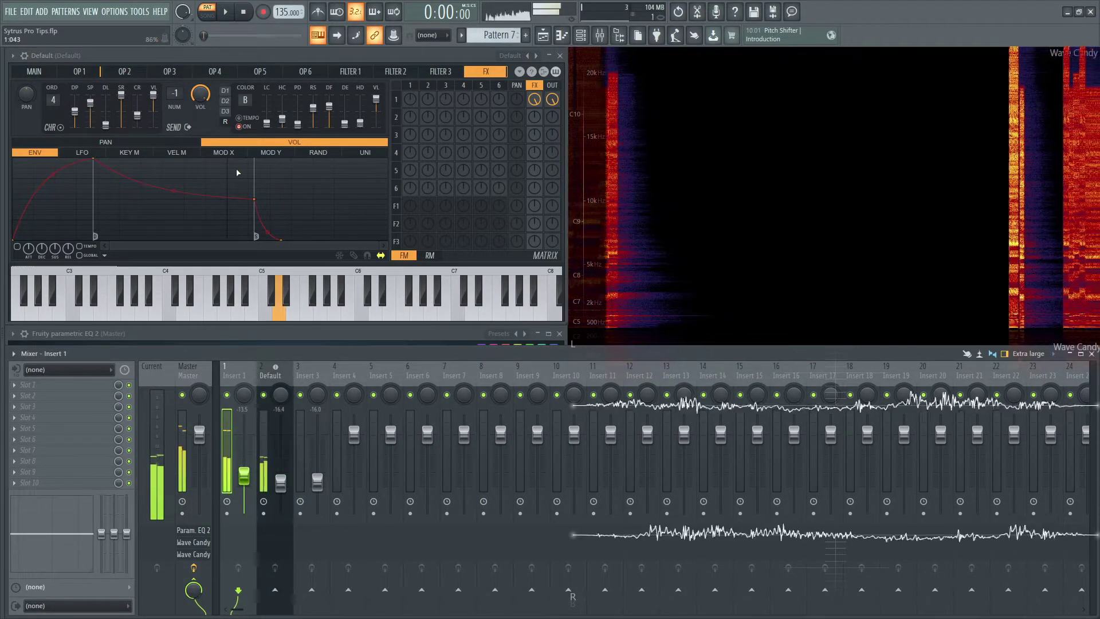
key(v)
Raise the effect send number to 16 while playing repeated notes to audition the routing across mixer tracks
mouse_move(176, 94)
mouse_down()
mouse_move(175, 75)
mouse_move(176, 94)
mouse_move(183, 81)
mouse_up()
key(r)
key(r)
key(r)
key(r)
key(r)
key(r)
key(r)
key(r)
key(r)
key(r)
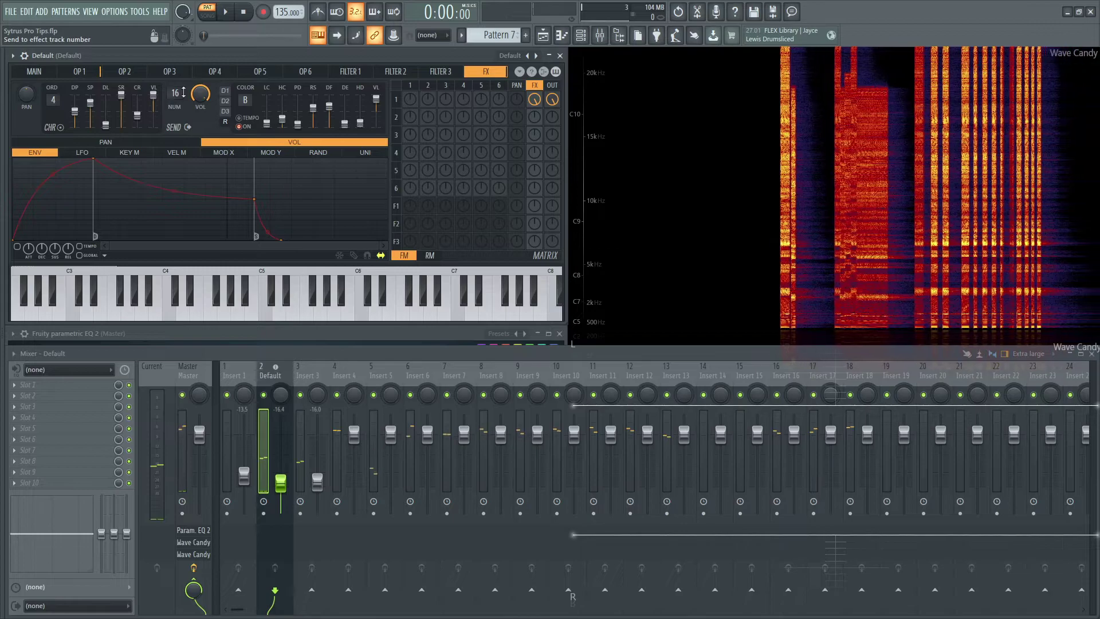
key(j)
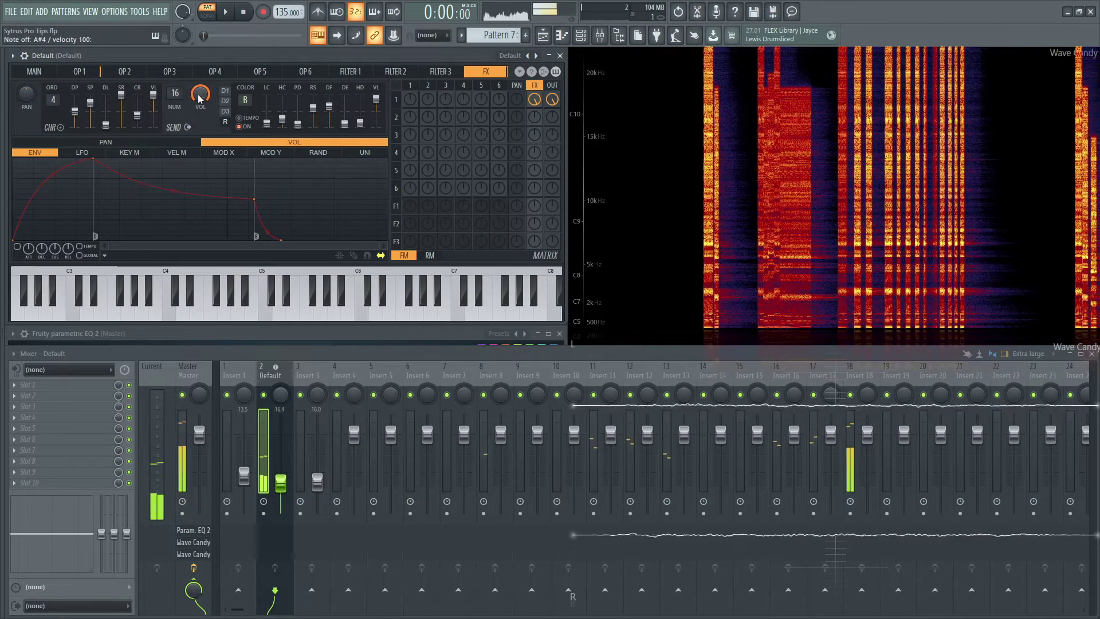